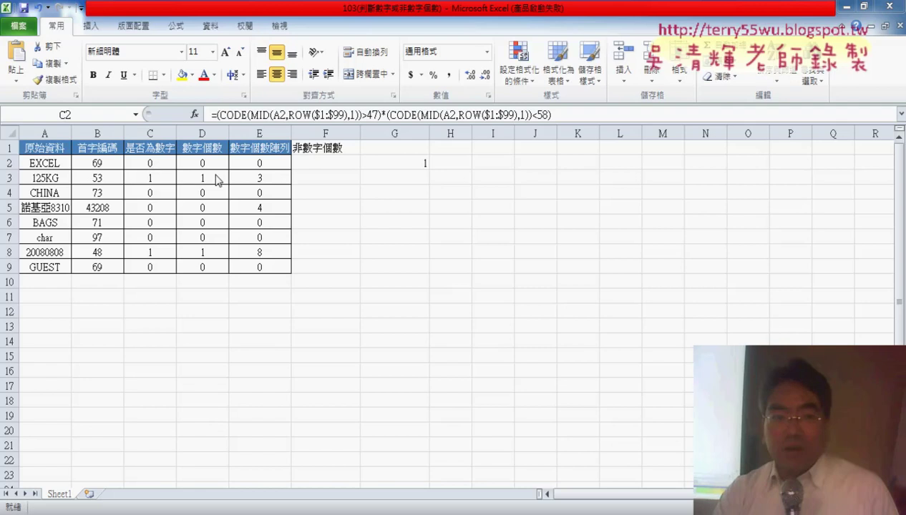
- Inspect the B2 and C2 formulas, highlighting C2's first CODE(MID(...)) comparison
left_click(98, 164)
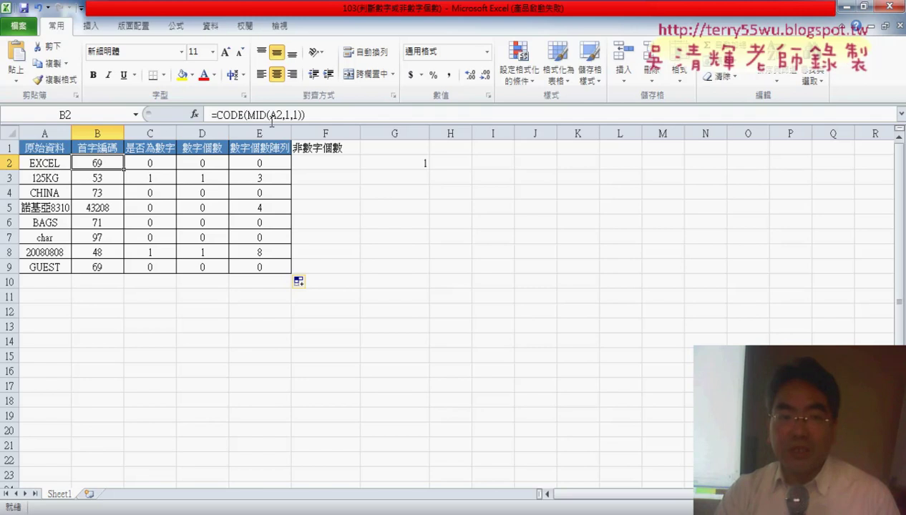
left_click(152, 164)
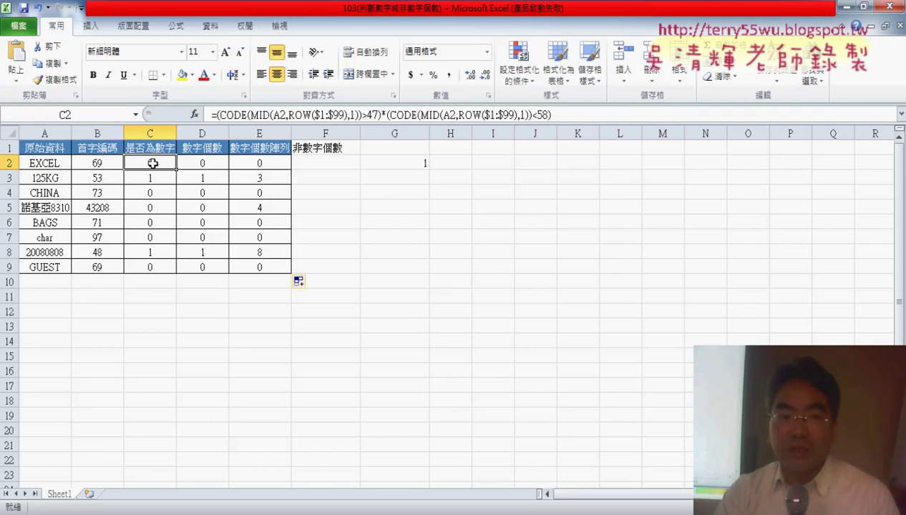
left_click(229, 115)
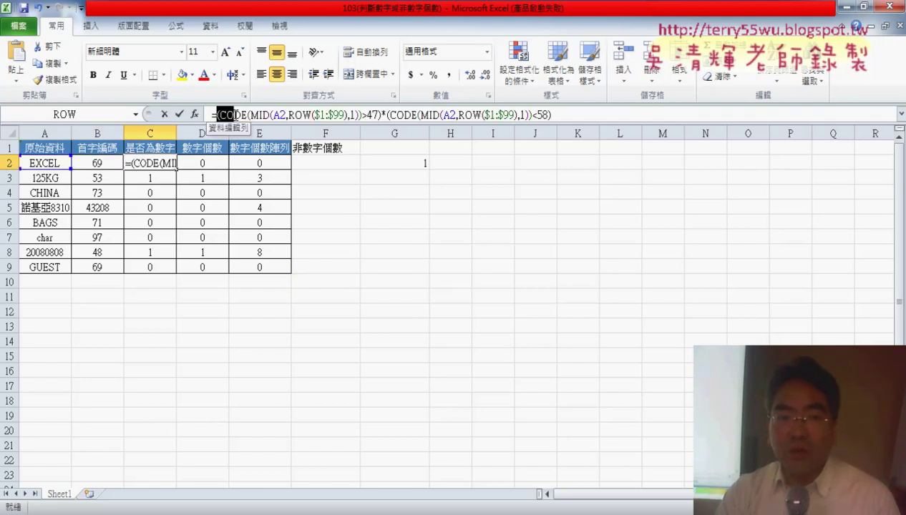
left_click_drag(220, 115, 360, 115)
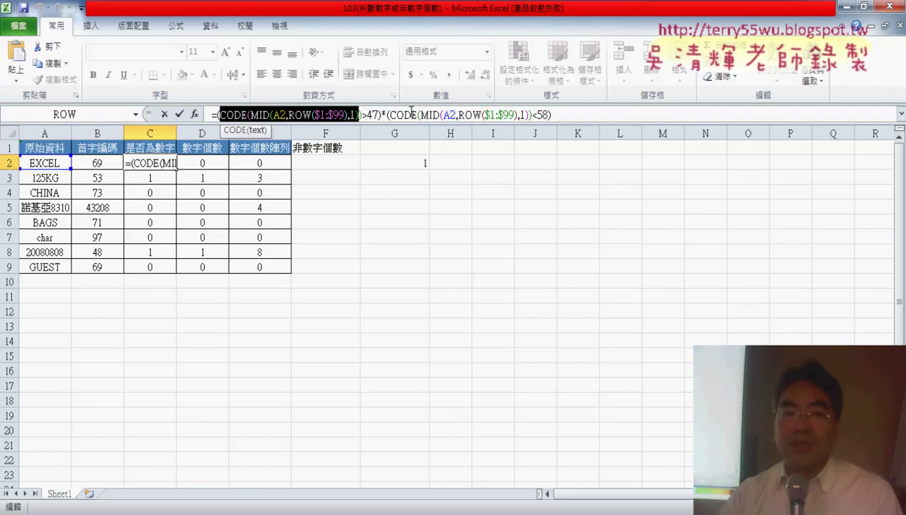
left_click(179, 114)
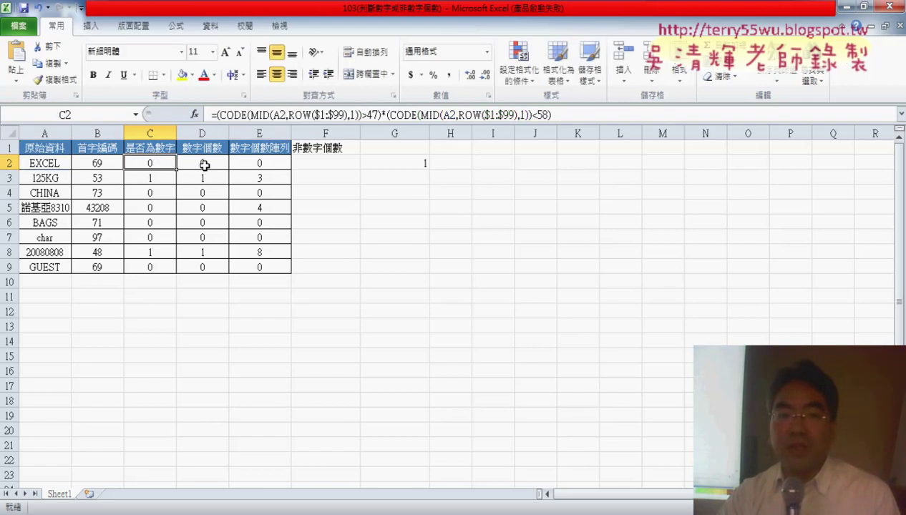
- Fill D2's SUM(IFERROR) digit-count formula down through D9
left_click(204, 166)
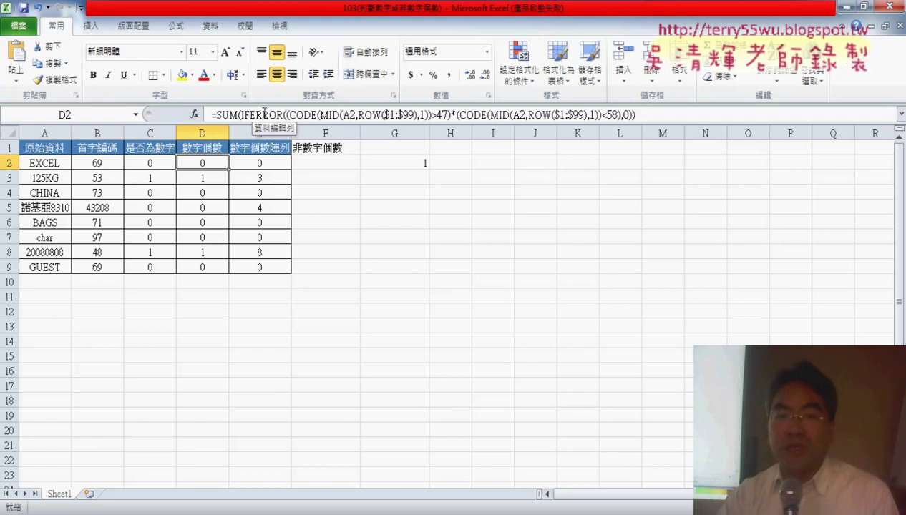
left_click(250, 115)
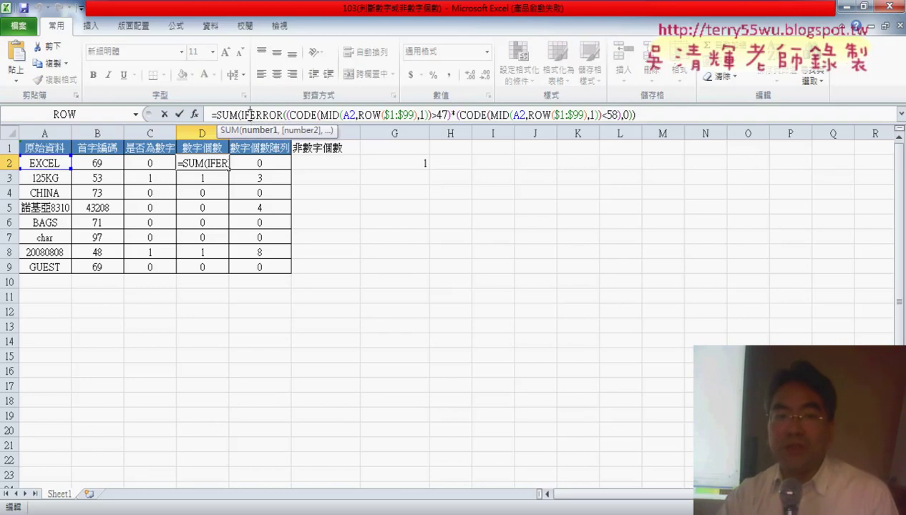
left_click(179, 114)
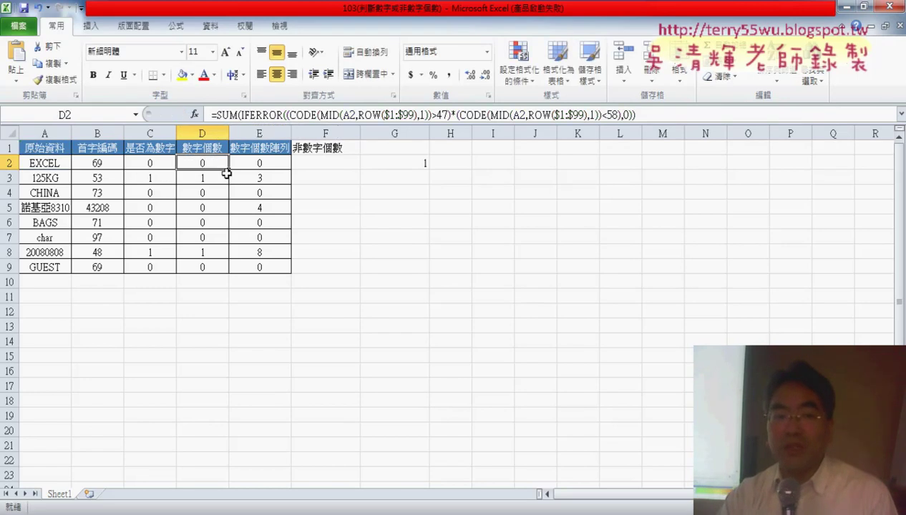
left_click_drag(230, 170, 221, 275)
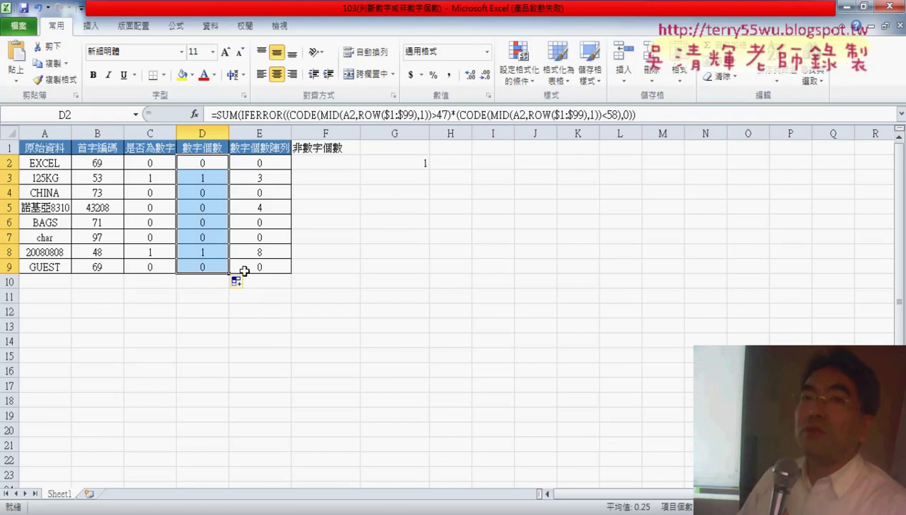
- Edit E2's formula around ROW($1:$99) and commit it with Ctrl+Shift+Enter
left_click(259, 164)
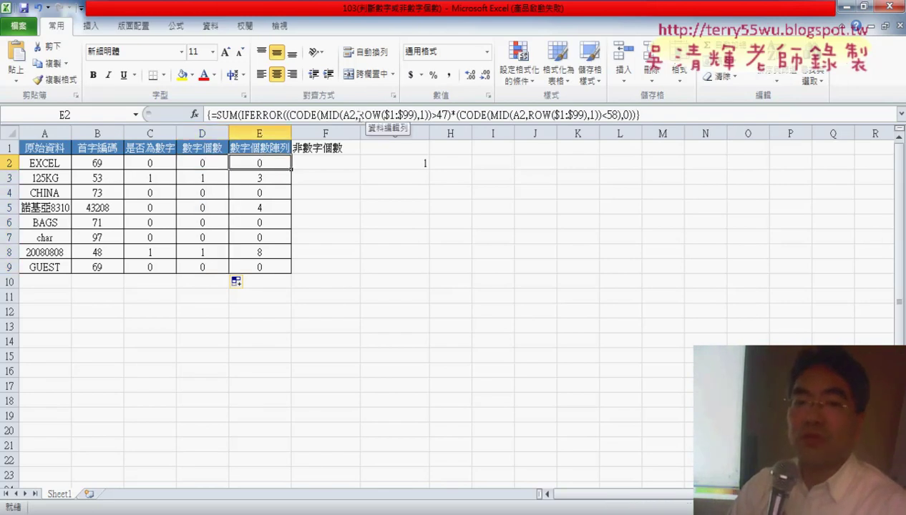
left_click_drag(358, 114, 417, 115)
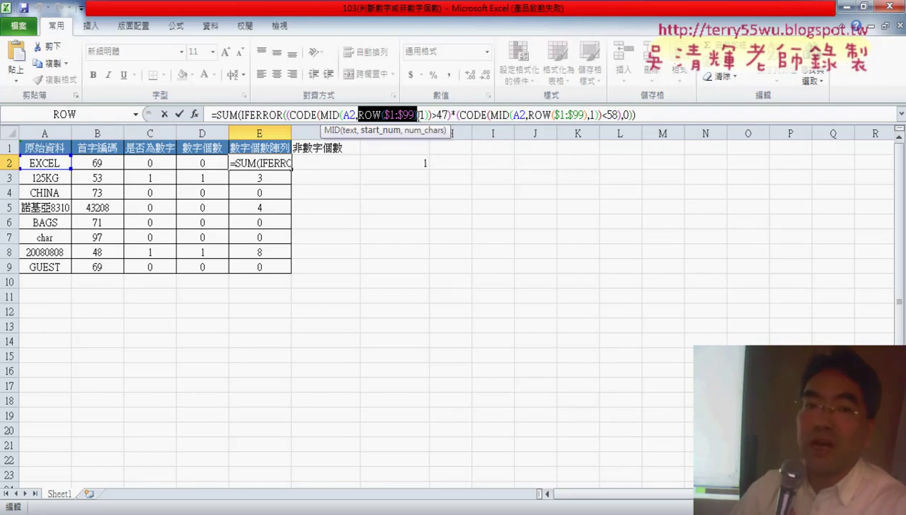
left_click(209, 113)
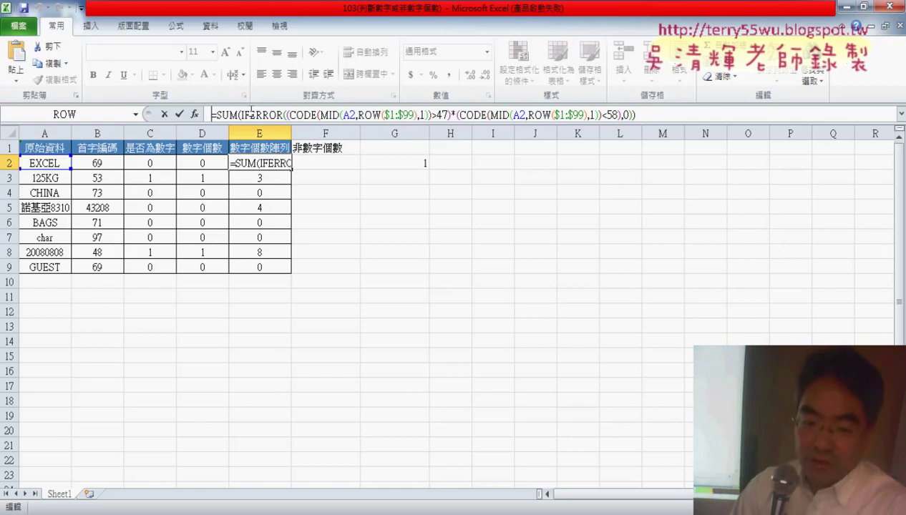
key("ctrl+shift+Return")
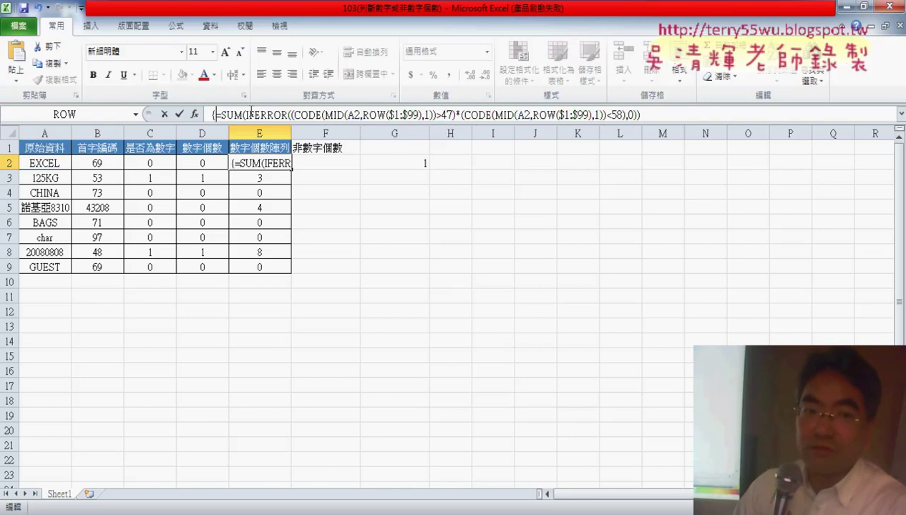
left_click(651, 114)
type("}")
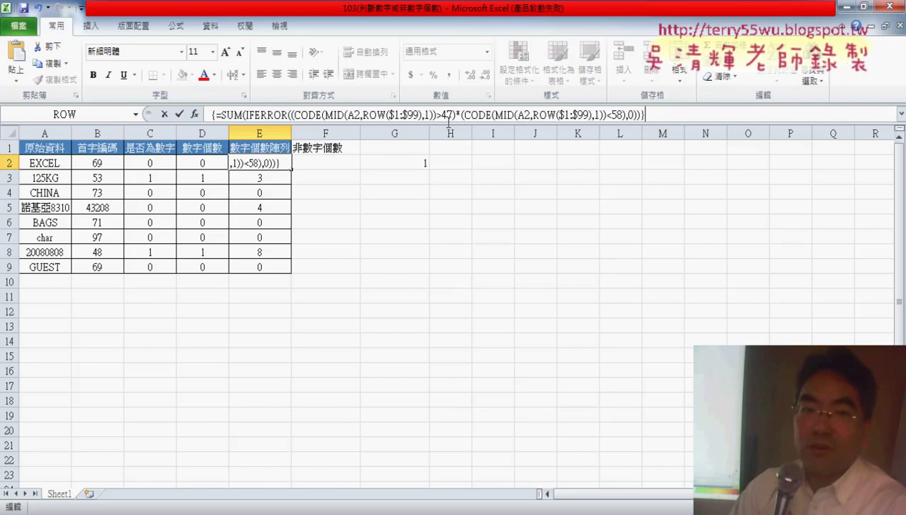
left_click(165, 114)
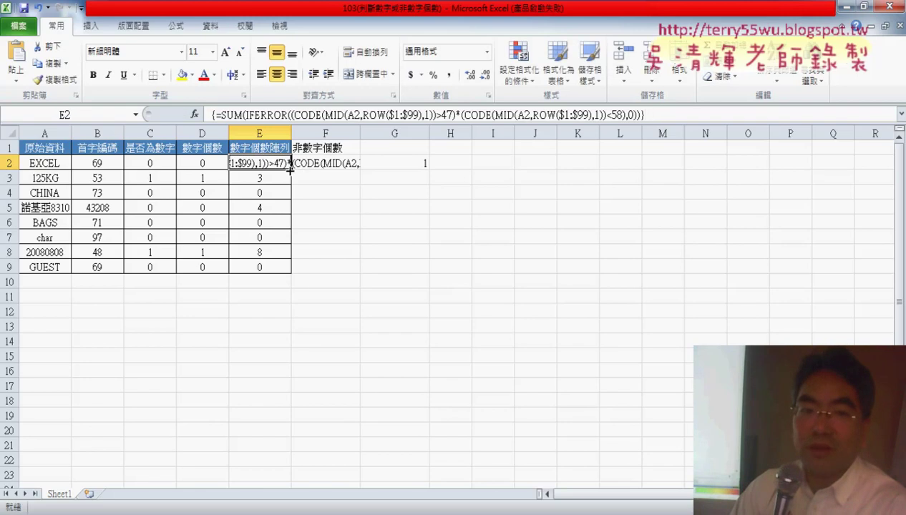
- Undo the mistaken fill down to E9 and re-enter E2 as an array formula
left_click_drag(290, 169, 340, 265)
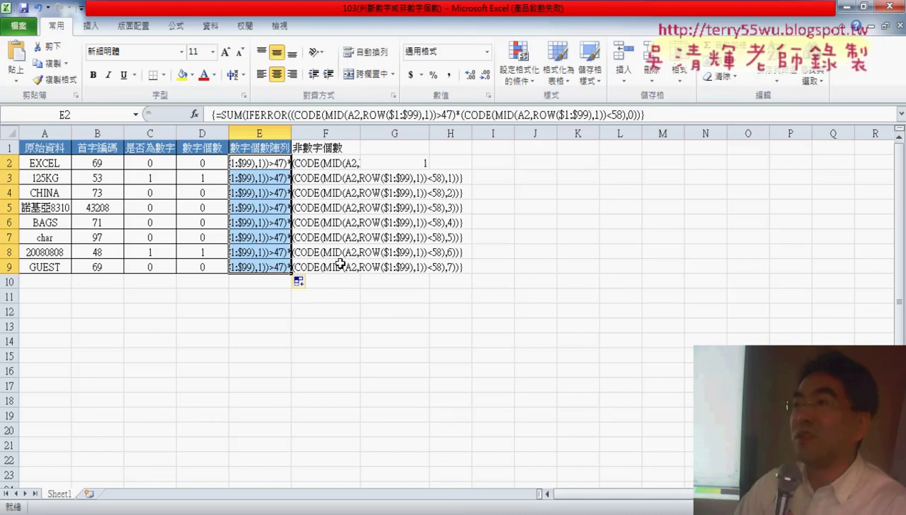
key("ctrl+z")
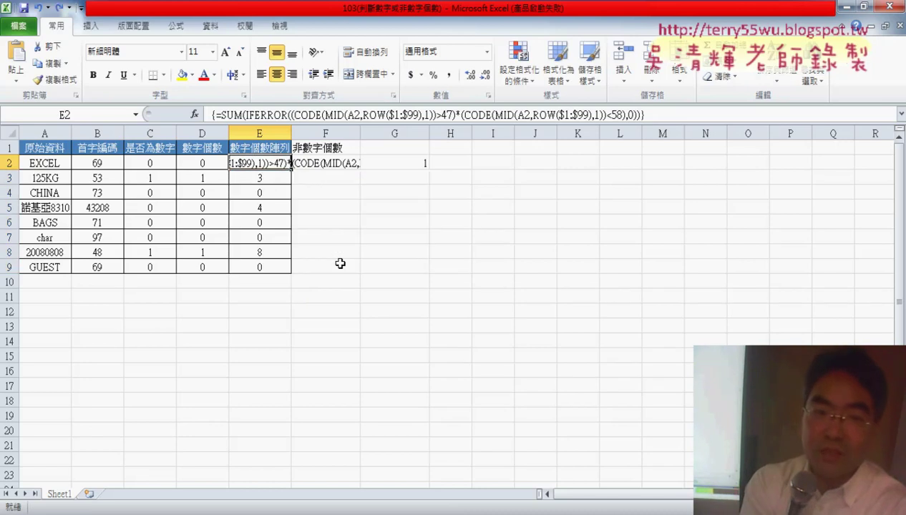
key("ctrl+z")
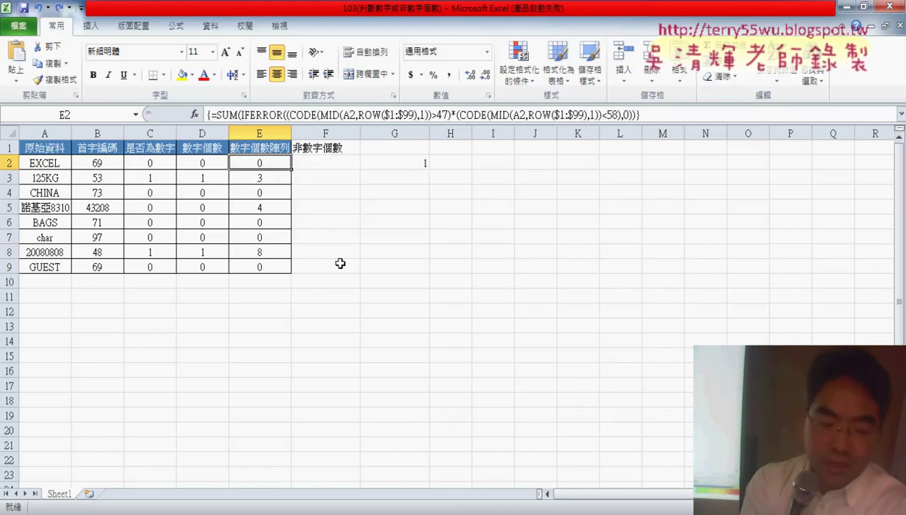
left_click(207, 114)
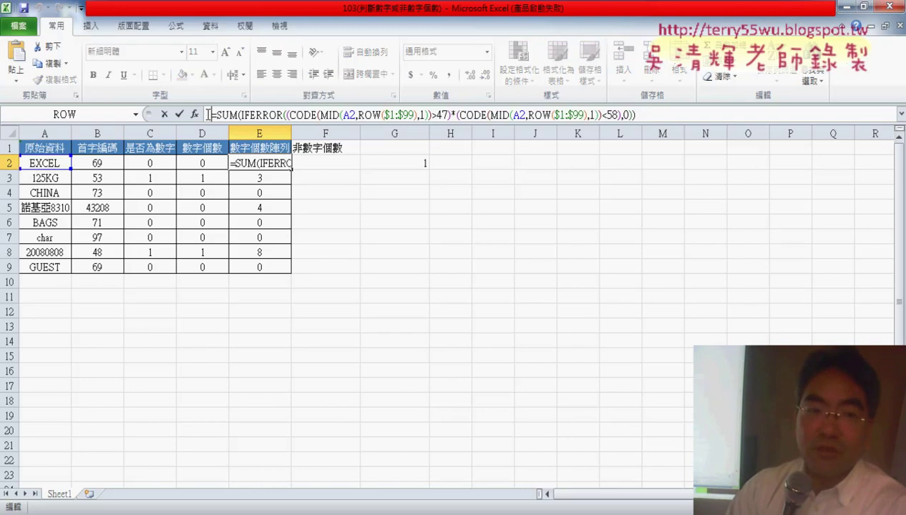
left_click(256, 115)
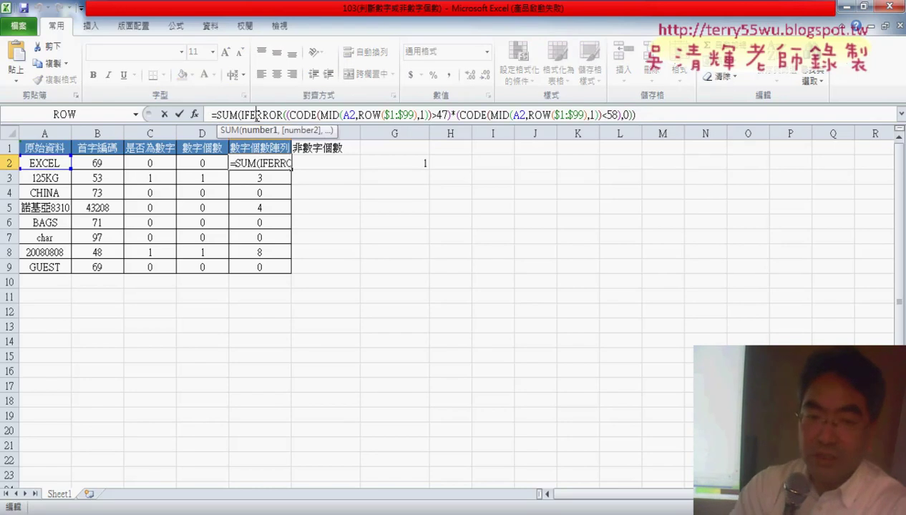
key("ctrl+shift+Return")
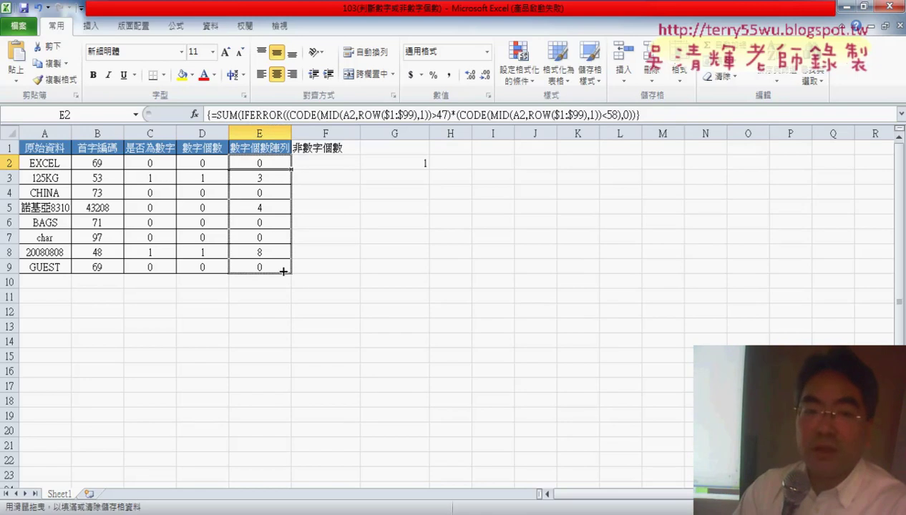
- Fill E2's array formula down to E9, giving digit counts 0, 3, 0, 4, 0, 0, 8, 0
left_click_drag(293, 168, 286, 271)
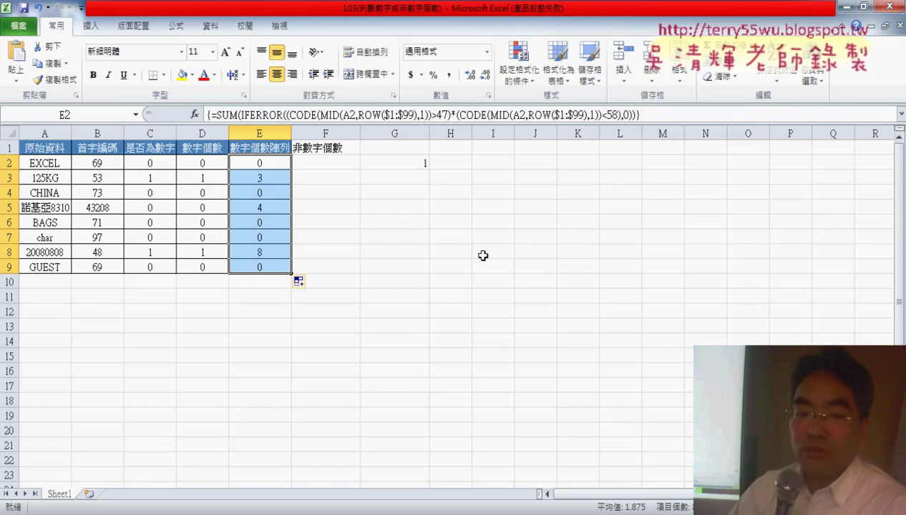
- Open the ASCII編碼 slide in PowerPoint and draw a red line under code 47 with an upward arrow
mouse_move(182, 512)
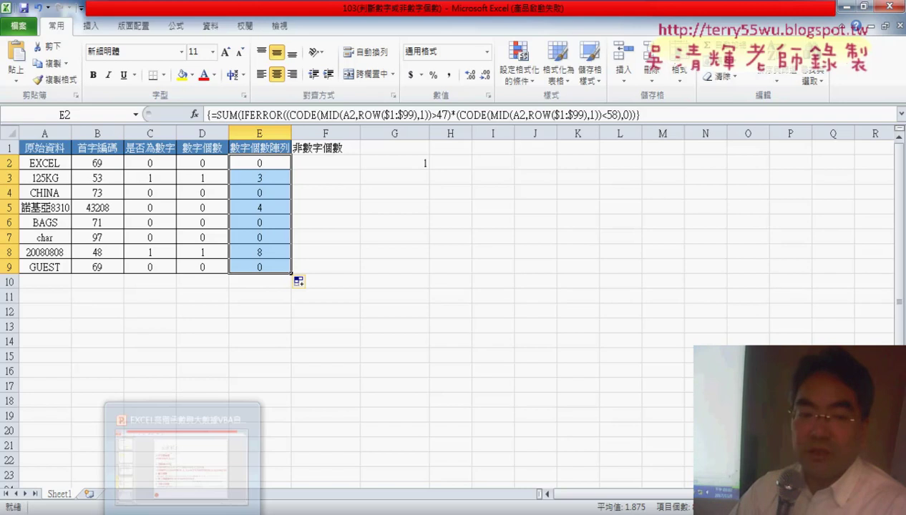
left_click(175, 411)
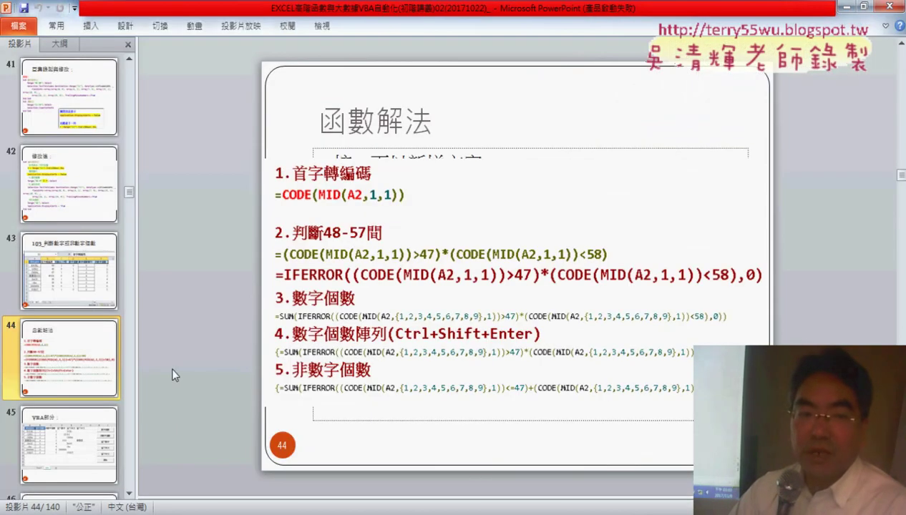
left_click_drag(130, 174, 130, 113)
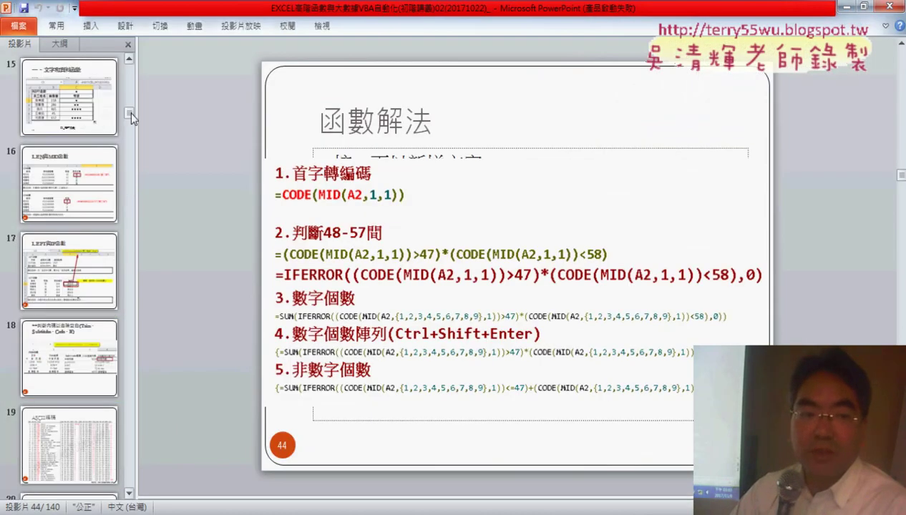
left_click(69, 443)
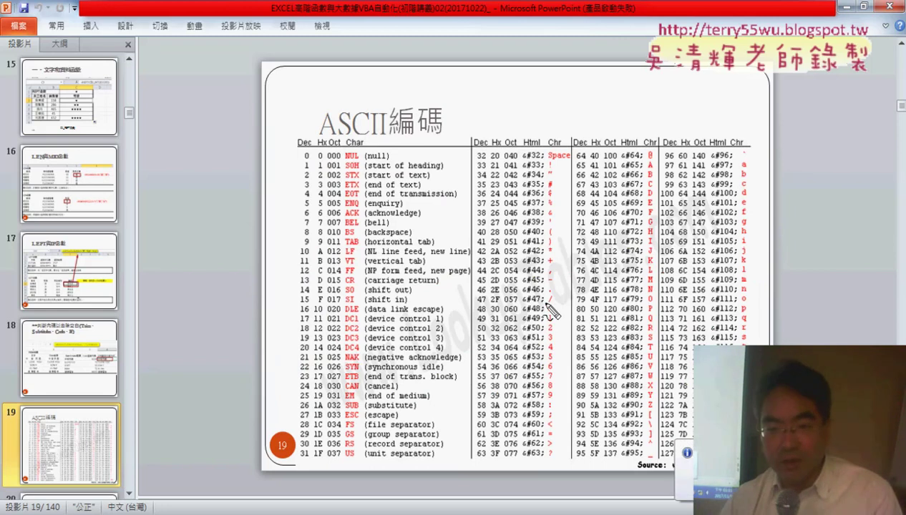
mouse_move(547, 306)
left_mouse_down()
mouse_move(546, 286)
mouse_move(572, 277)
left_mouse_up()
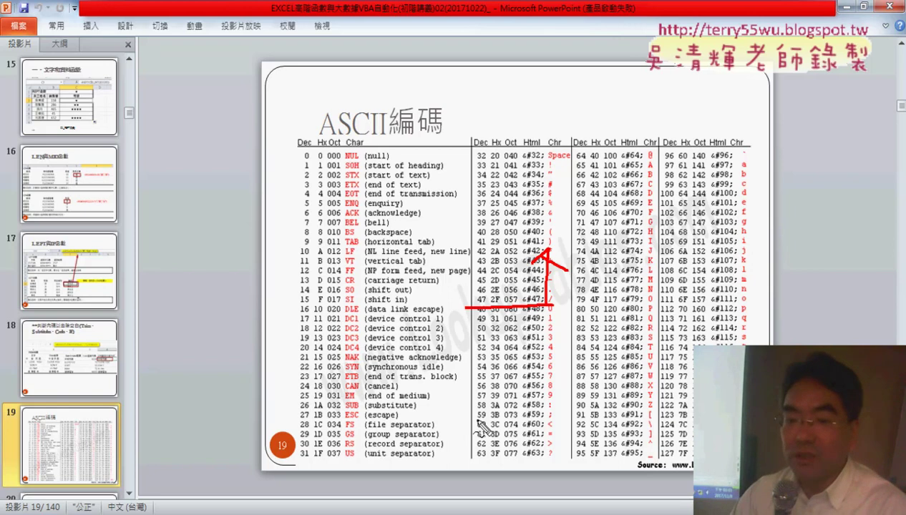
- Ink the ASCII table: underline code 57, mark letter and symbol ranges, circle i/j and r/s
mouse_move(470, 399)
left_mouse_down()
mouse_move(588, 398)
mouse_move(588, 432)
left_mouse_up()
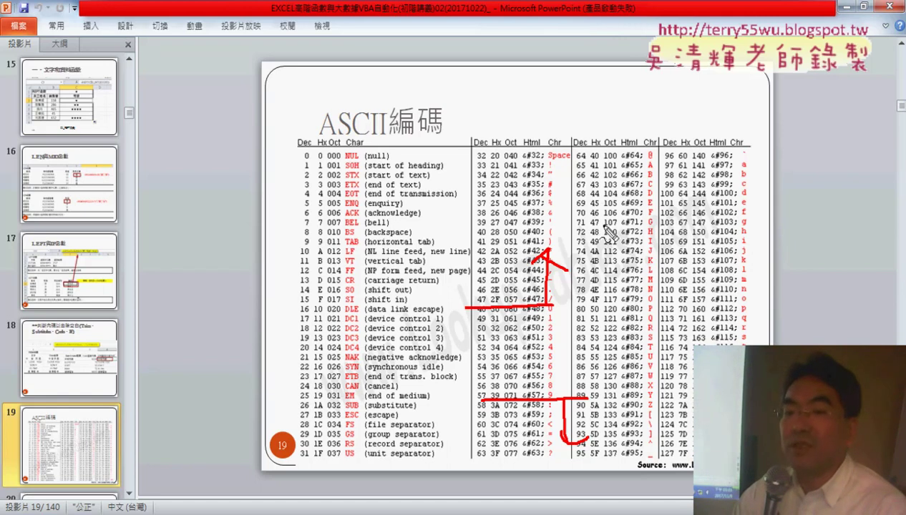
left_click_drag(605, 227, 610, 263)
left_click_drag(635, 433, 637, 415)
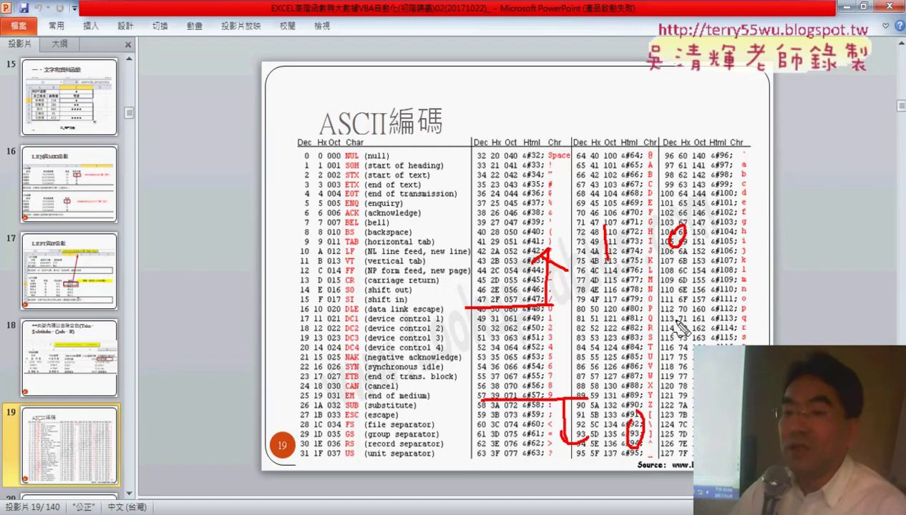
mouse_move(666, 335)
left_mouse_down()
mouse_move(698, 331)
mouse_move(684, 342)
left_mouse_up()
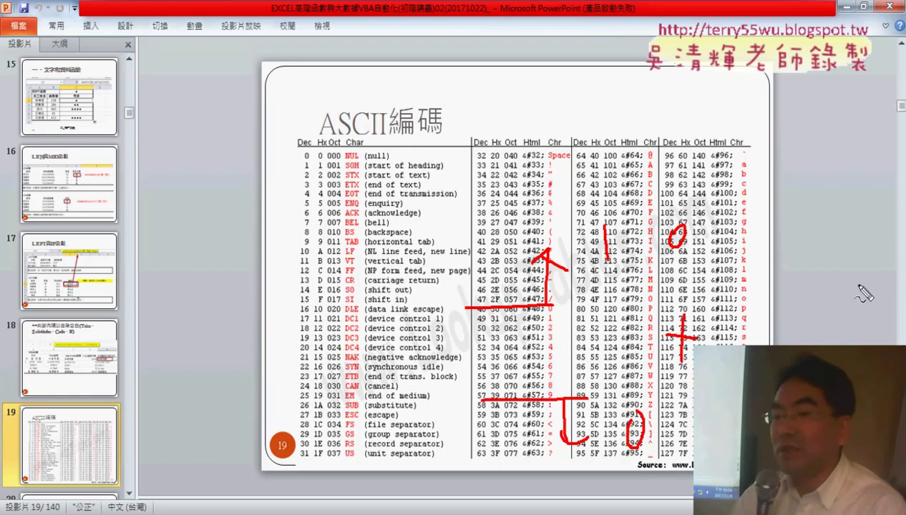
left_click_drag(743, 264, 744, 237)
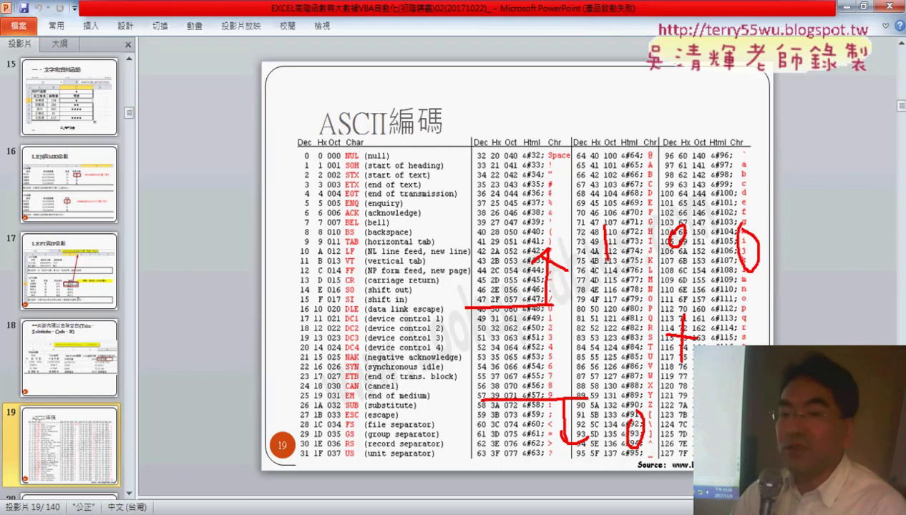
left_click_drag(725, 341, 780, 342)
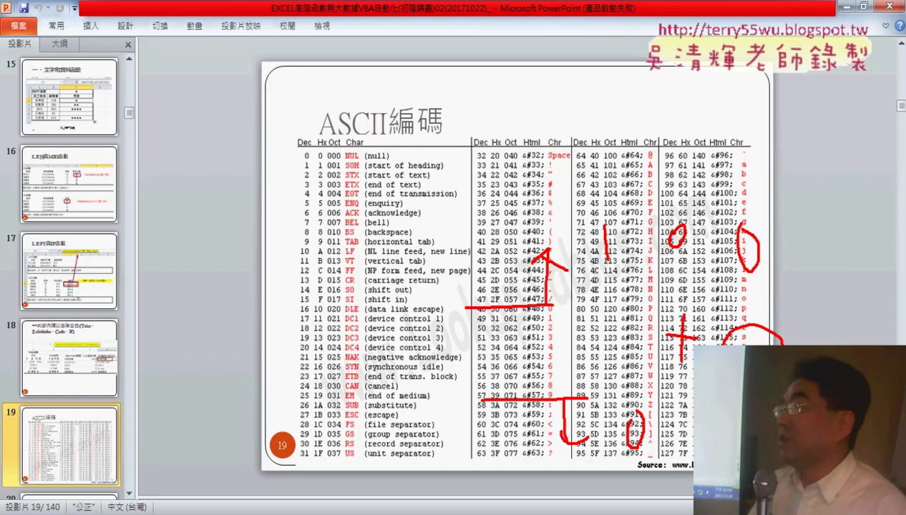
- Erase all ink, return to Excel and reopen E2's formula for editing
key("Escape")
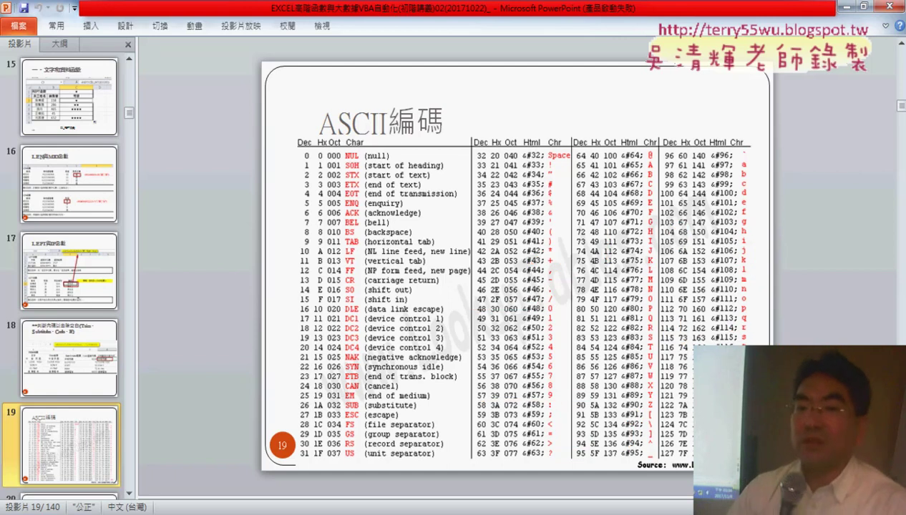
key("alt+Tab")
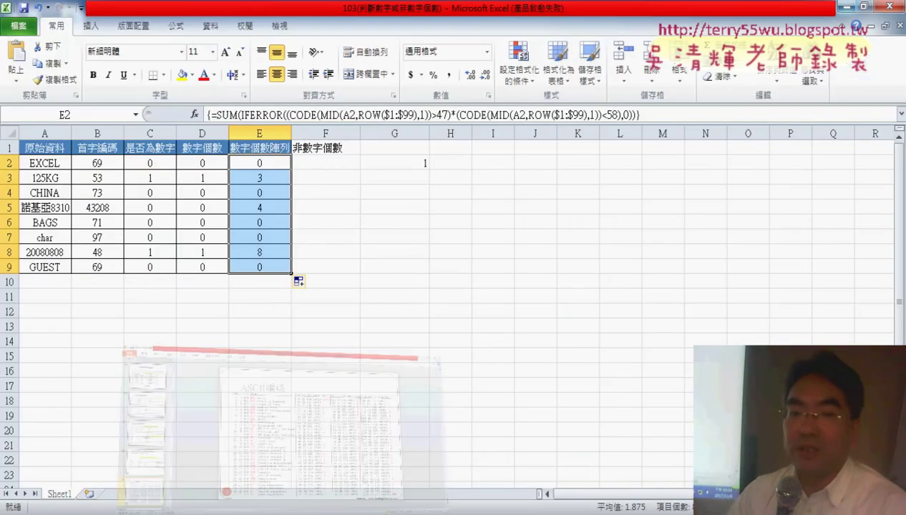
left_click(278, 163)
- Copy the full text of E2's digit-count formula, keeping E2 as an array formula
left_click(237, 114)
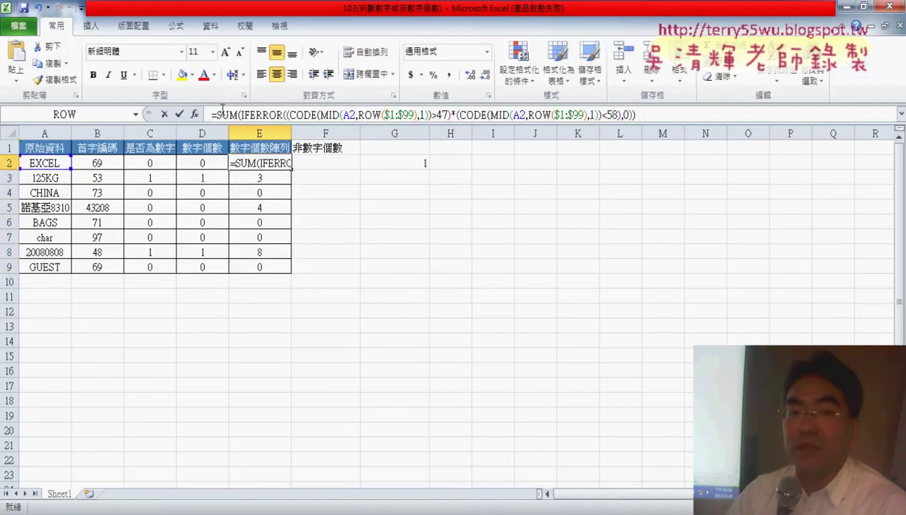
mouse_move(212, 114)
left_mouse_down()
mouse_move(564, 105)
mouse_move(636, 115)
left_mouse_up()
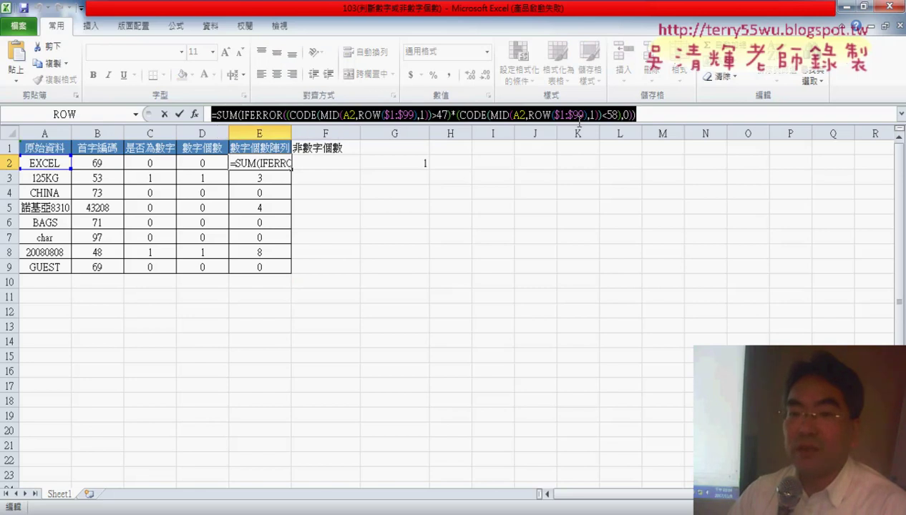
right_click(531, 120)
left_click(566, 144)
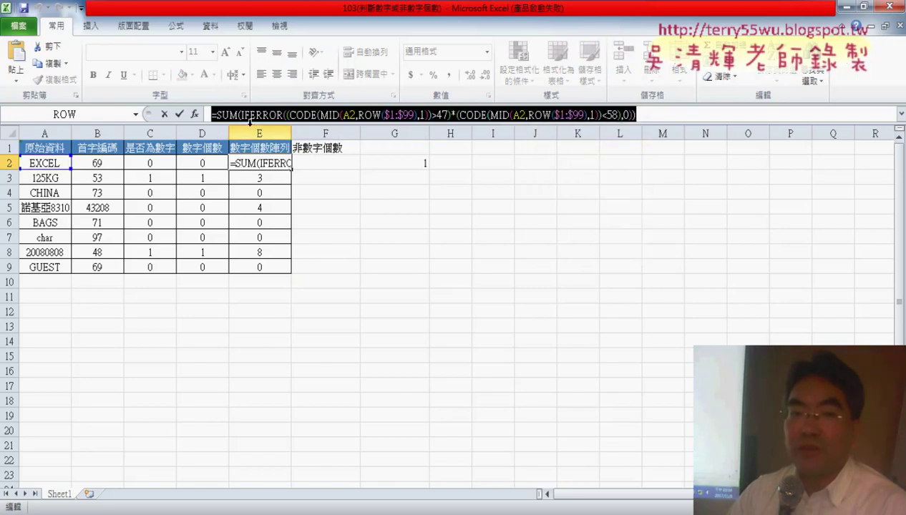
key("ctrl+shift+Return")
- Paste the formula into F2 and change its first comparison from >47 to <=47
left_click(321, 163)
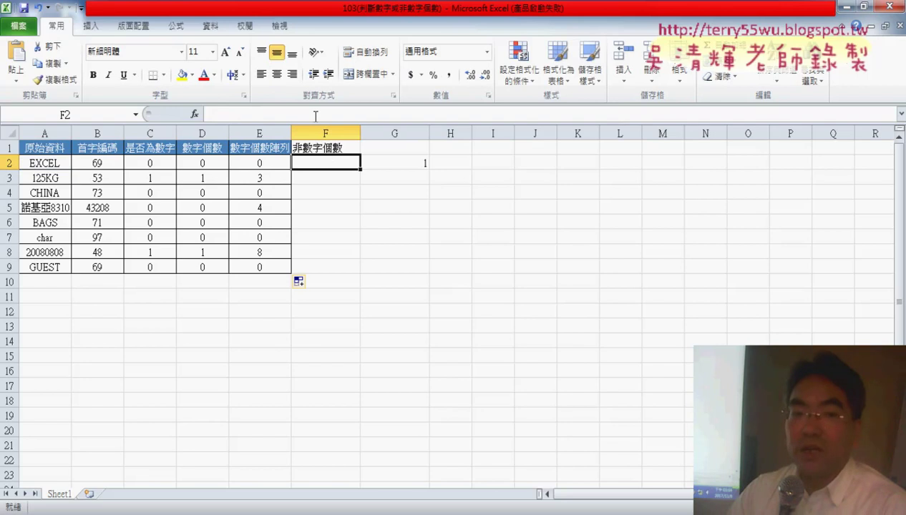
double_click(320, 163)
right_click(321, 163)
left_click(344, 177)
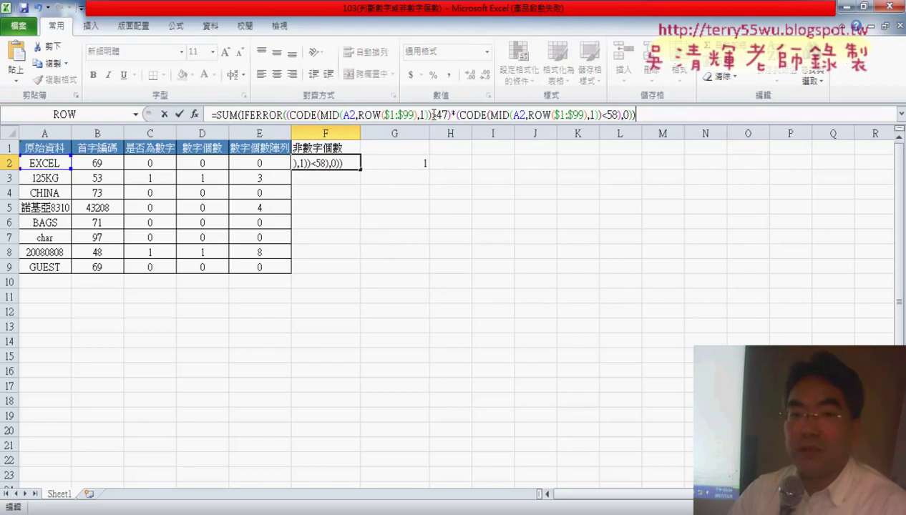
left_click_drag(437, 114, 430, 115)
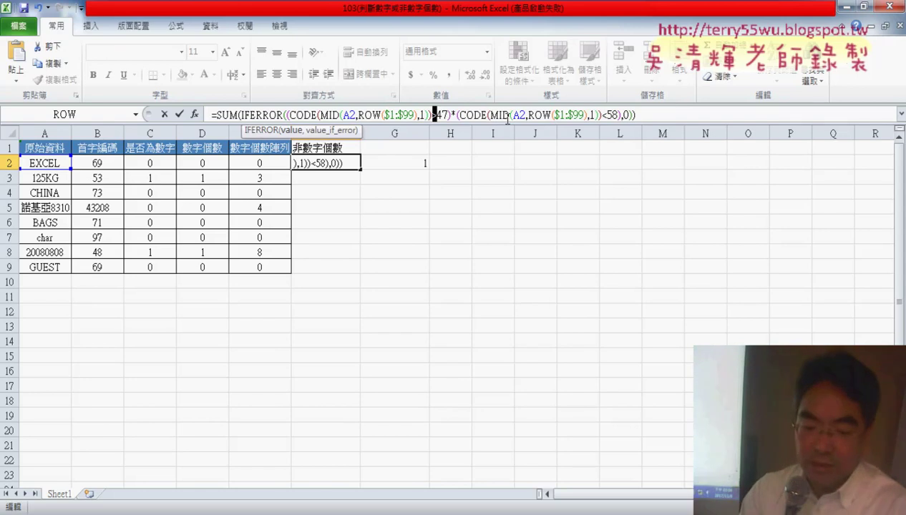
type("<")
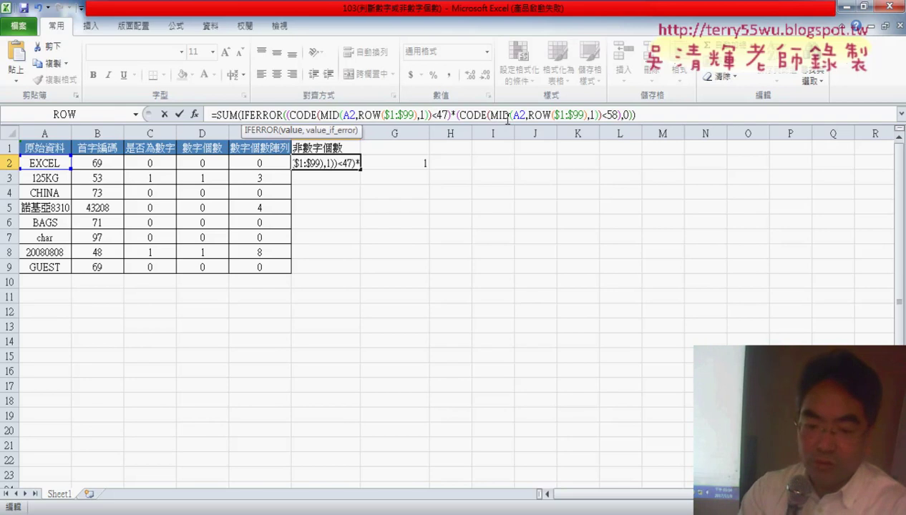
type("=")
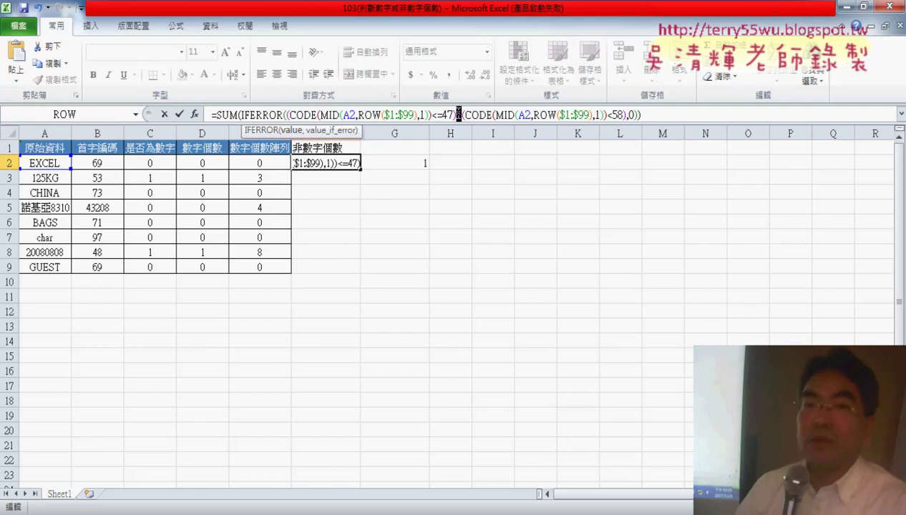
- Change F2's * to + and <58 to >=58, then array-enter it to count 5 non-digits in EXCEL
type("+")
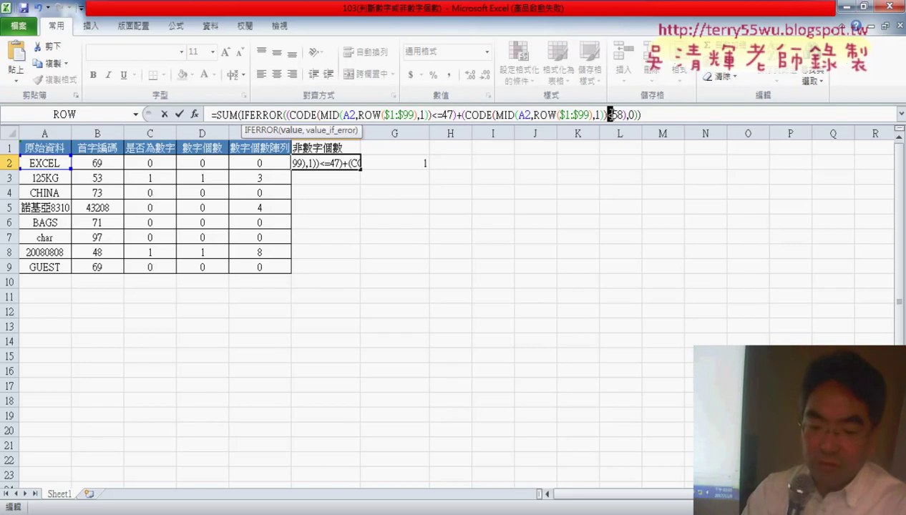
type(">=")
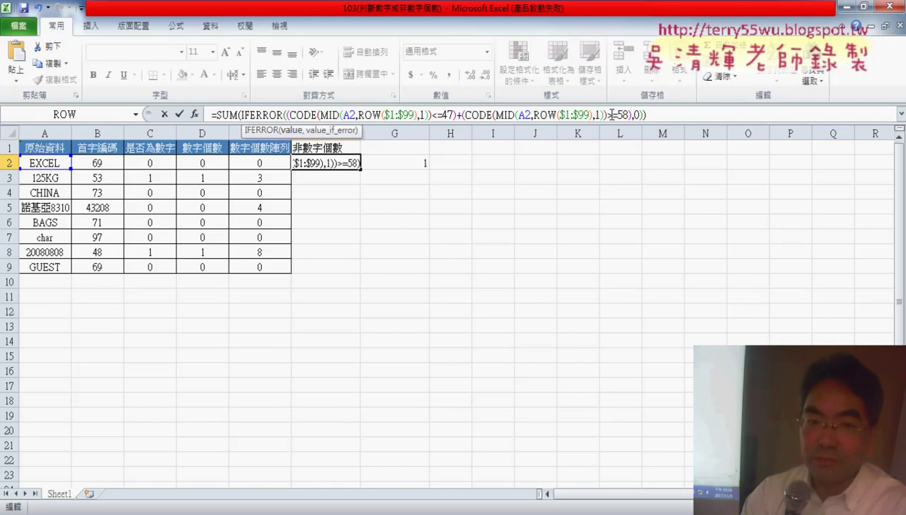
key("ctrl+shift+Return")
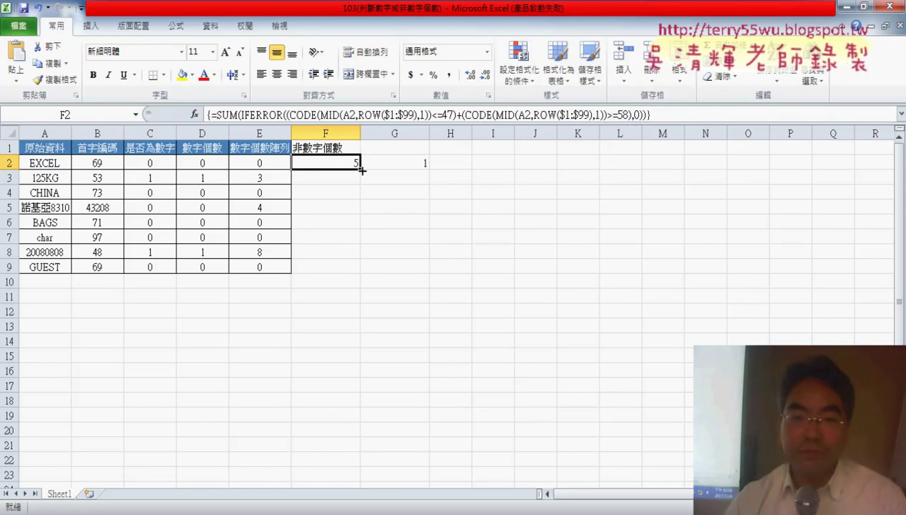
left_click_drag(362, 170, 363, 276)
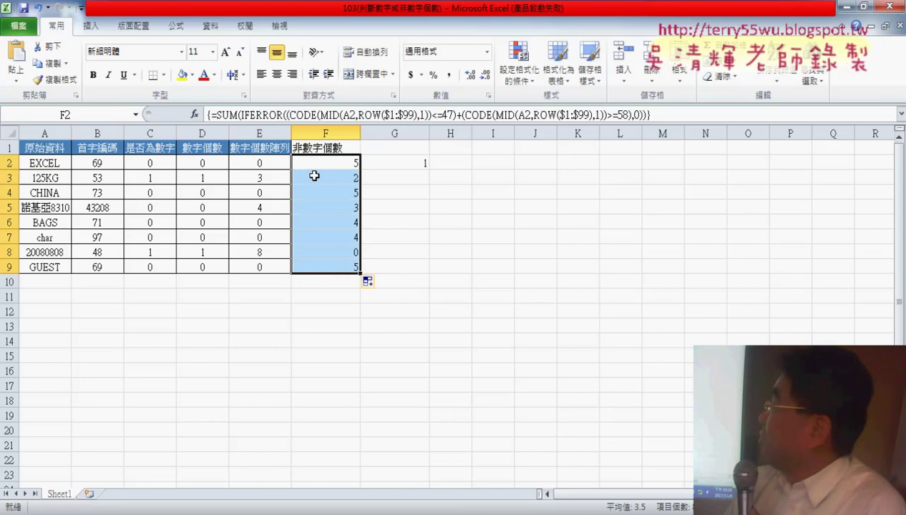
left_click_drag(267, 166, 306, 163)
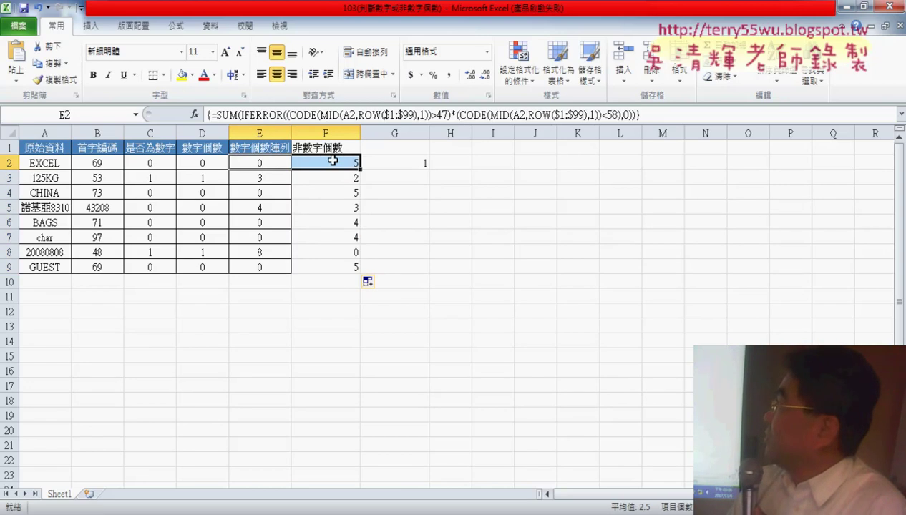
left_click(334, 162)
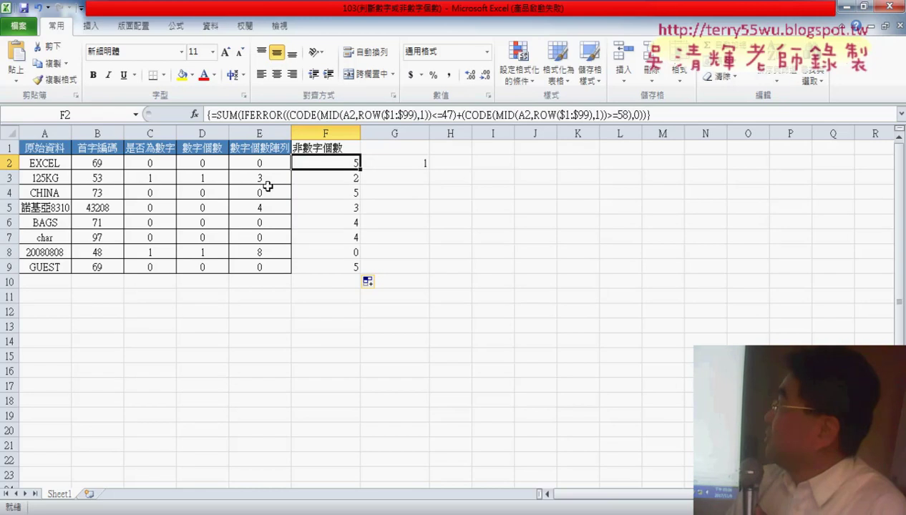
left_click(272, 178)
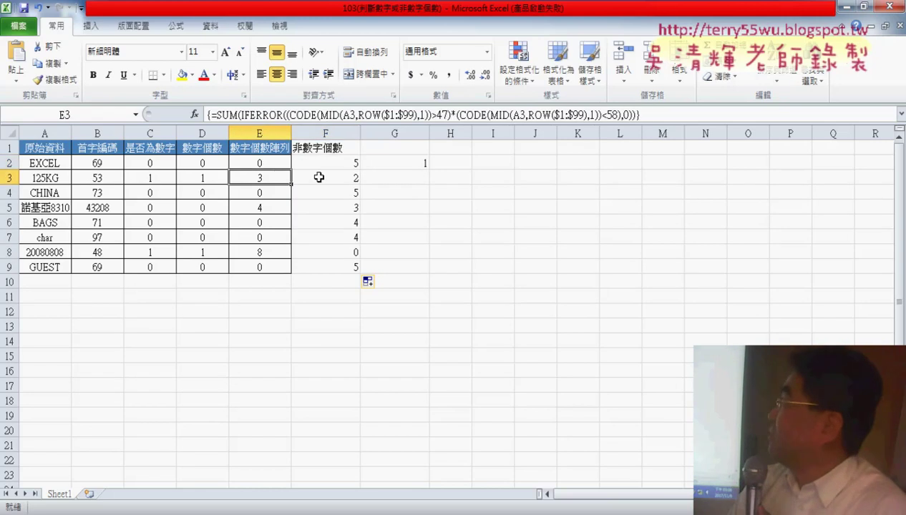
left_click(320, 177)
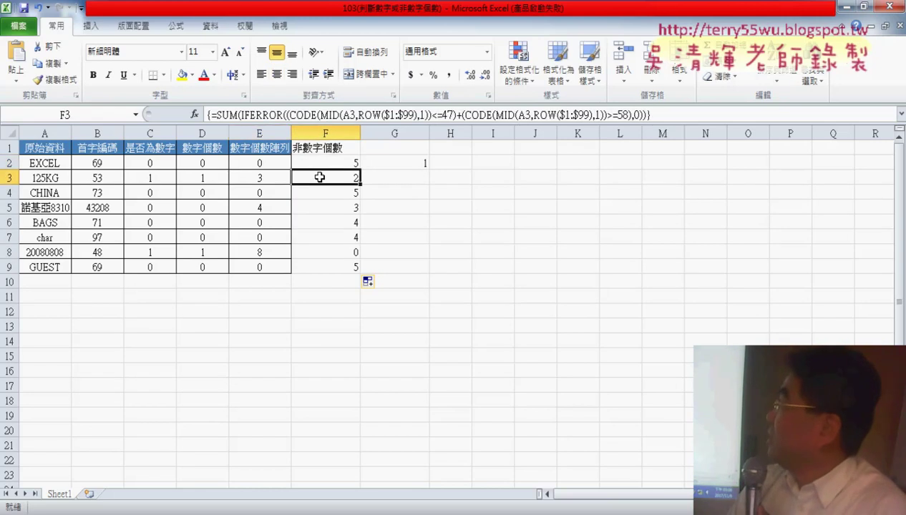
left_click(271, 194)
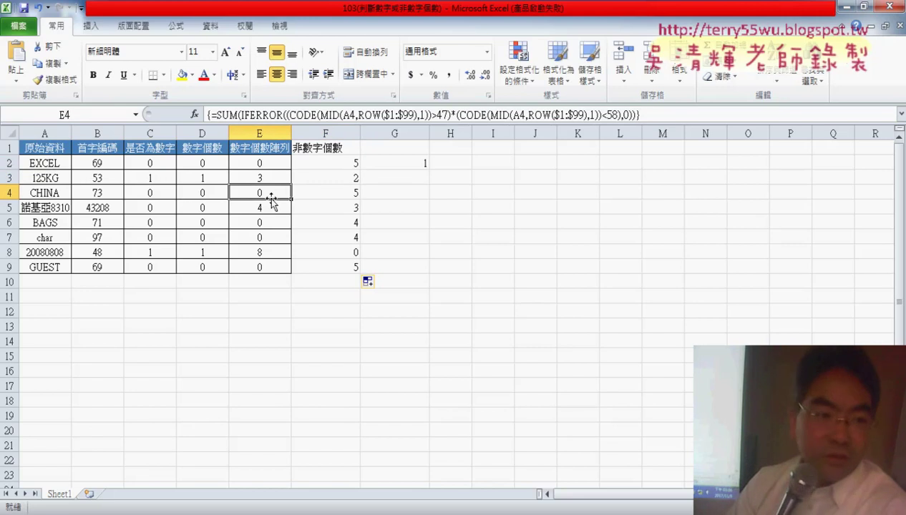
left_click(324, 193)
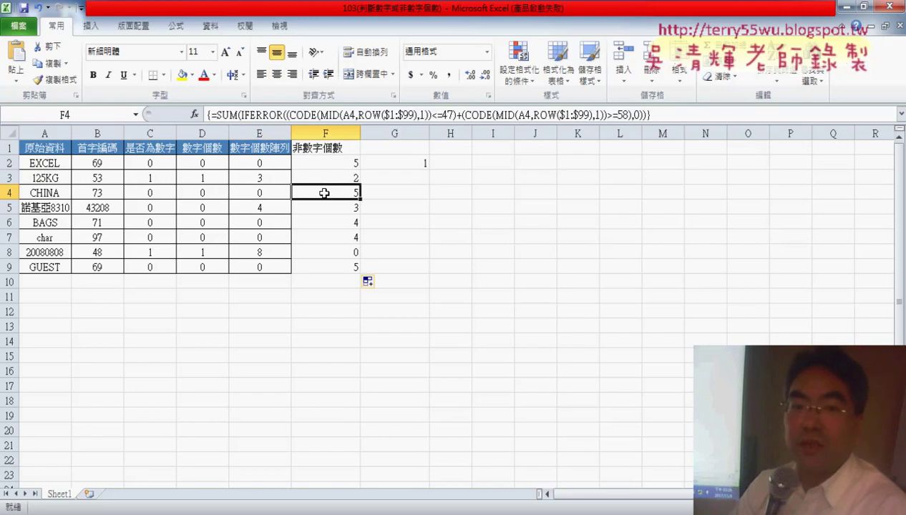
left_click(284, 205)
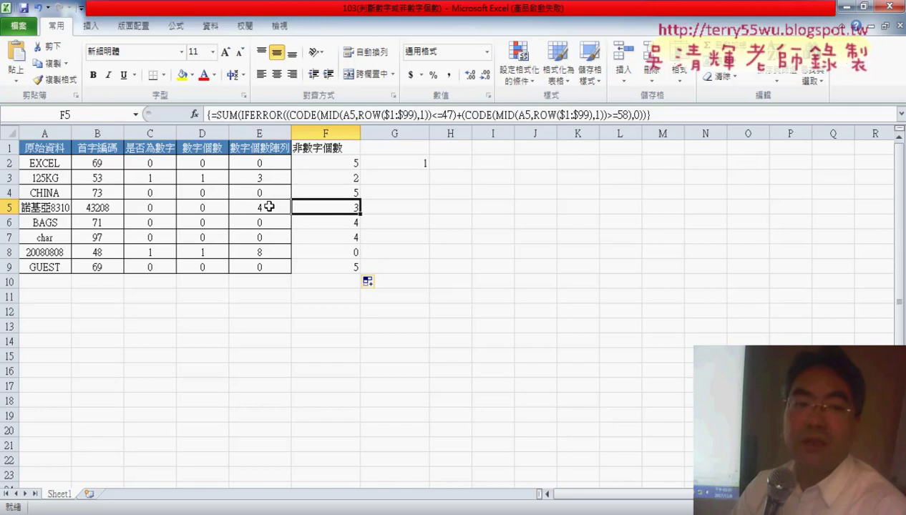
left_click(269, 206)
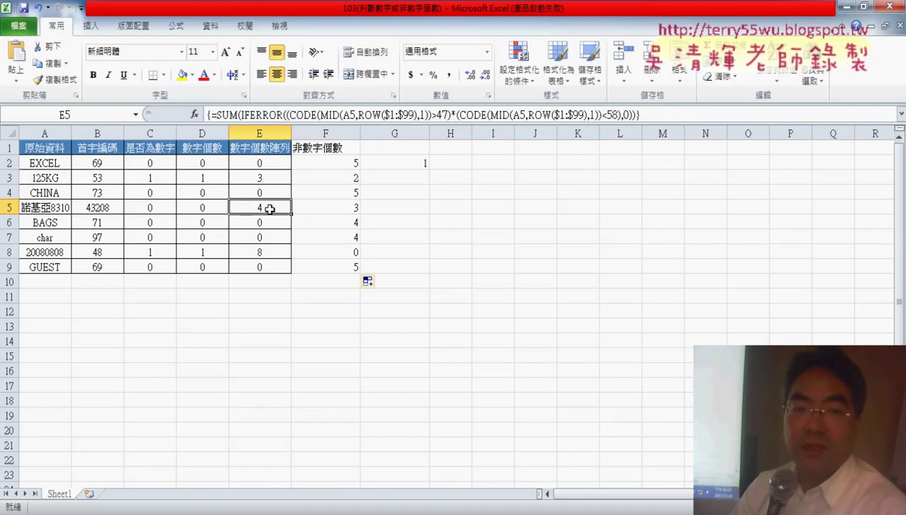
left_click(325, 207)
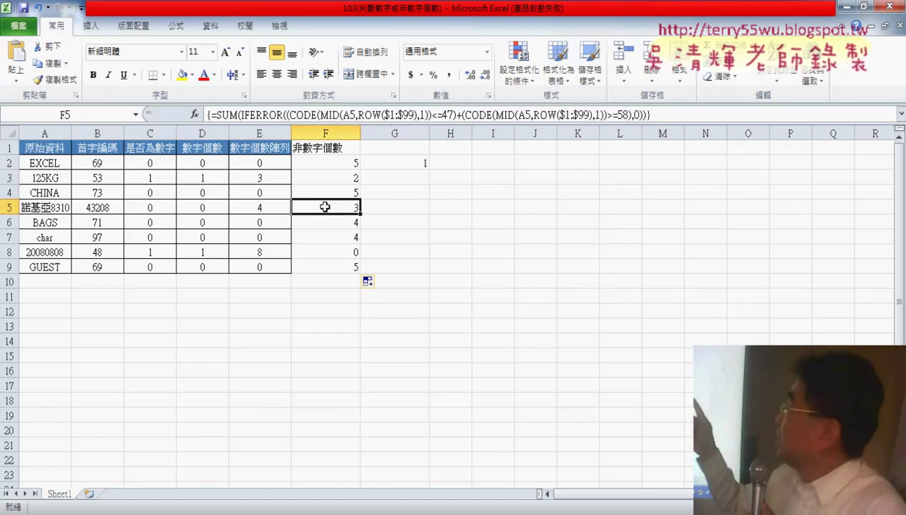
left_click(346, 165)
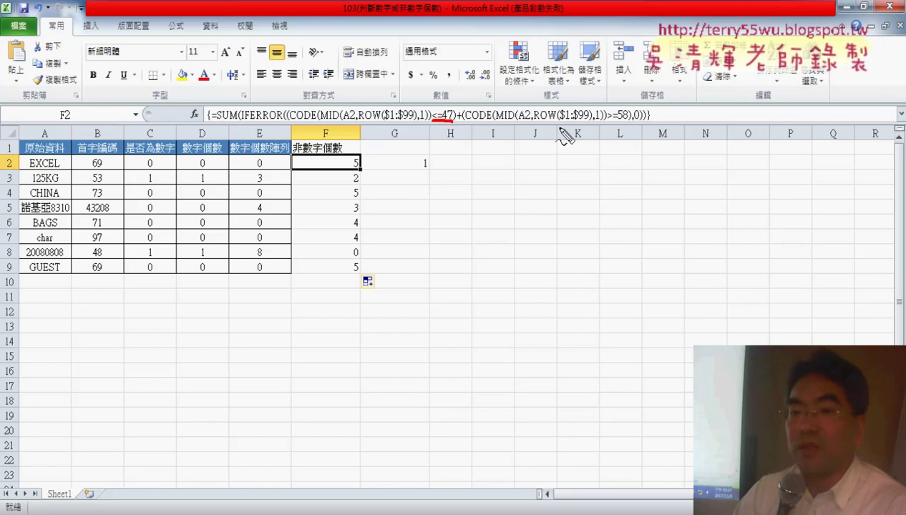
left_click_drag(606, 122, 629, 122)
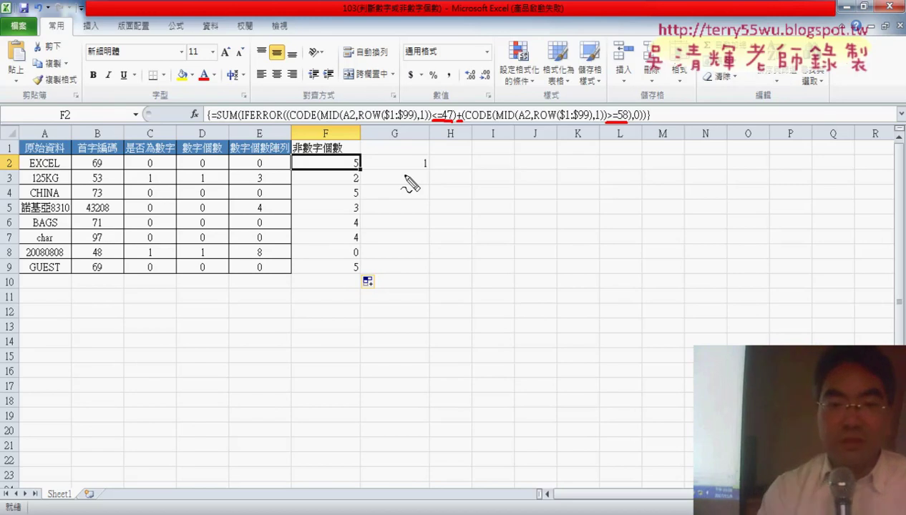
key("Escape")
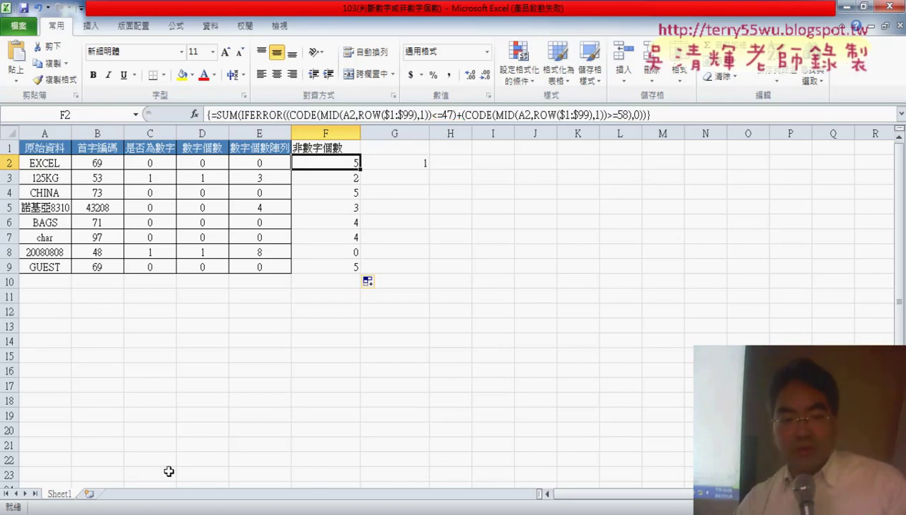
- Duplicate Sheet1 as a new sheet named VBA and clear cell G2
left_click_drag(63, 494, 99, 501)
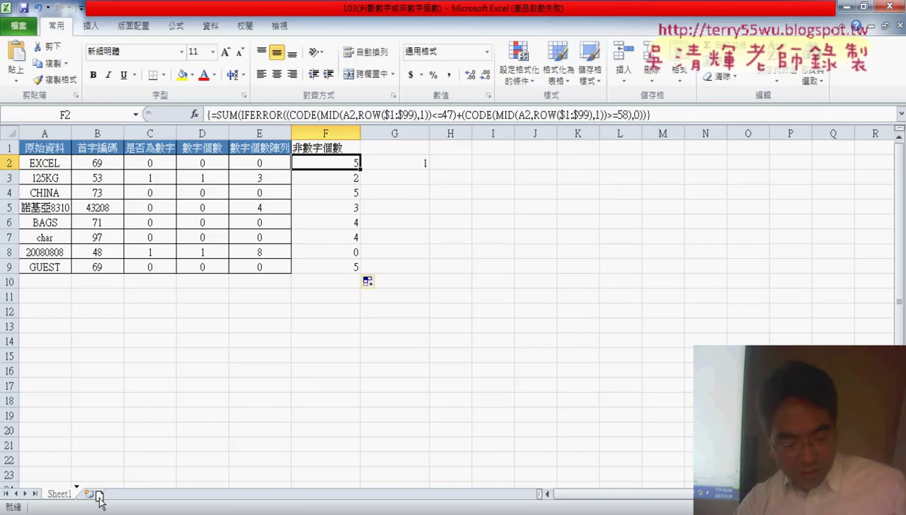
left_click_drag(98, 502, 101, 502)
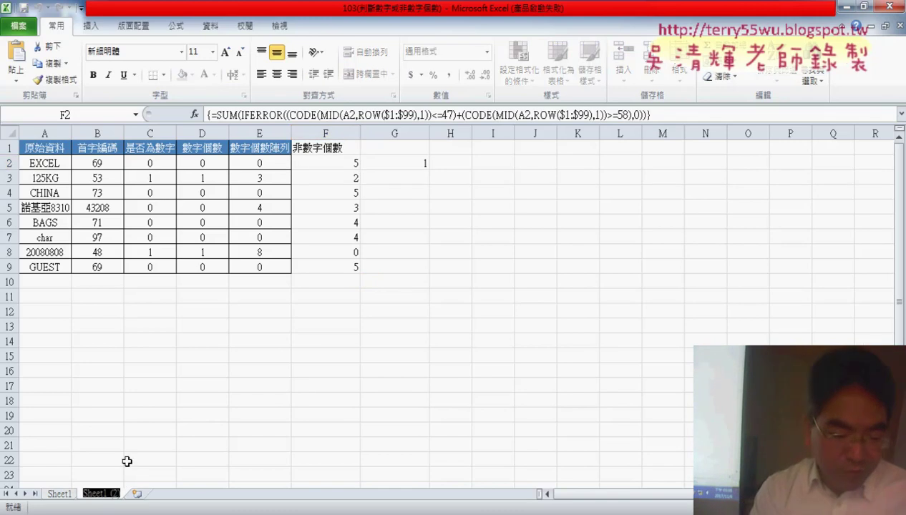
type("VBA")
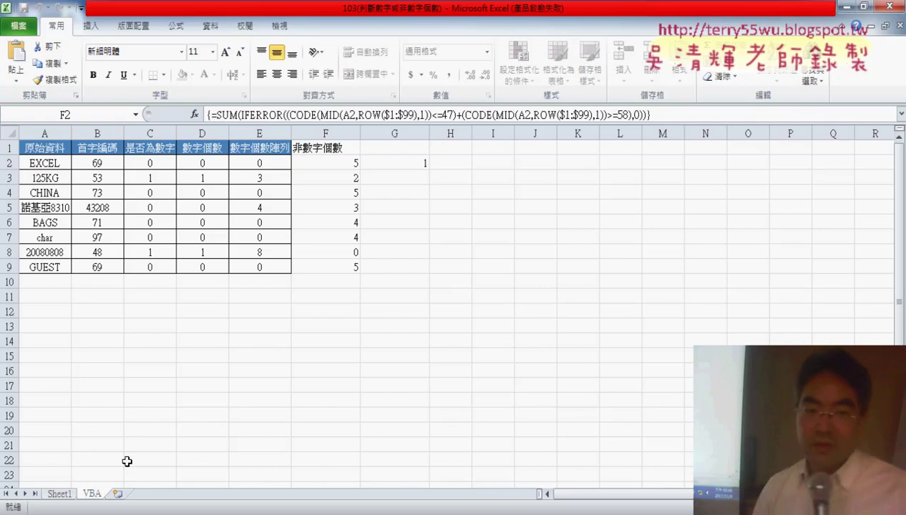
key("Return")
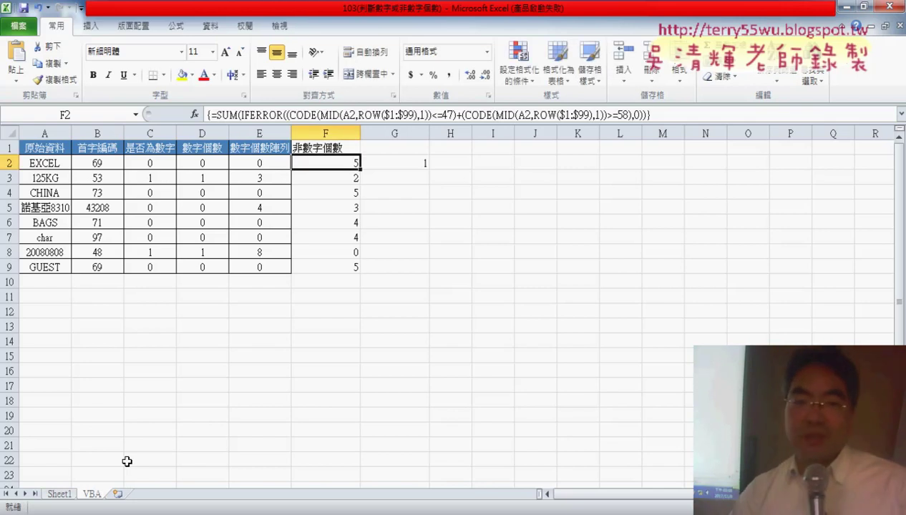
left_click(412, 163)
key("Delete")
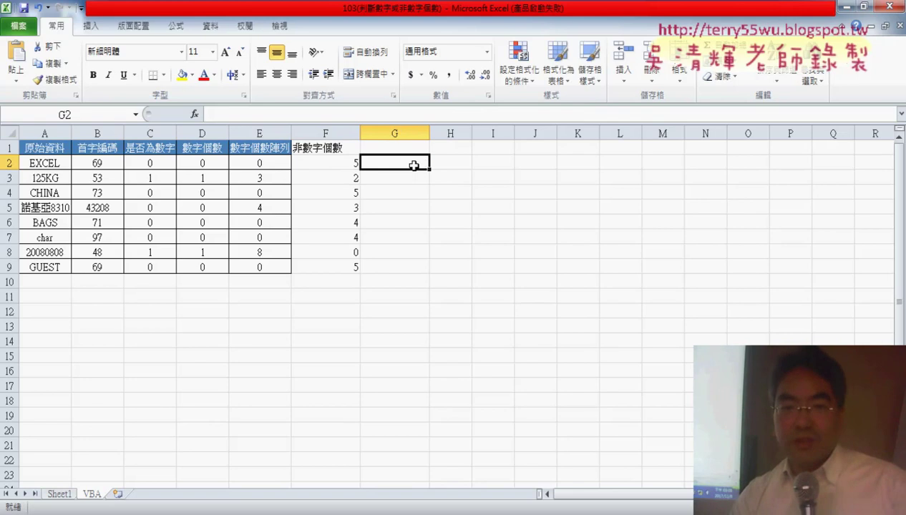
- Clear the formulas in E2:F9 and delete columns B through D
double_click(360, 134)
left_click_drag(260, 163, 316, 265)
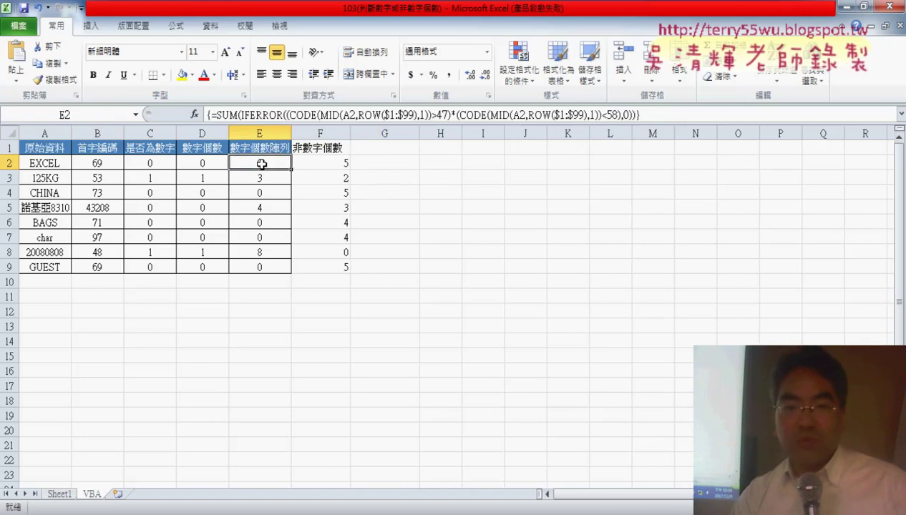
key("Delete")
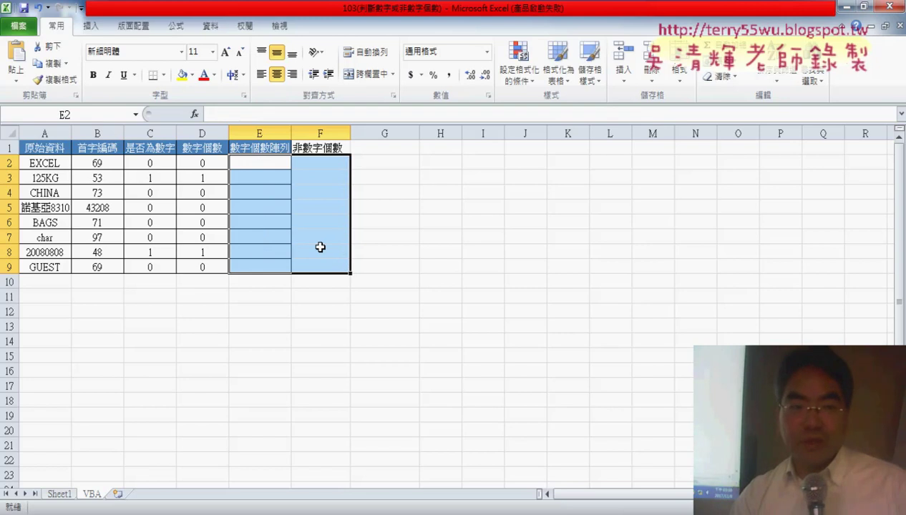
left_click_drag(202, 134, 97, 133)
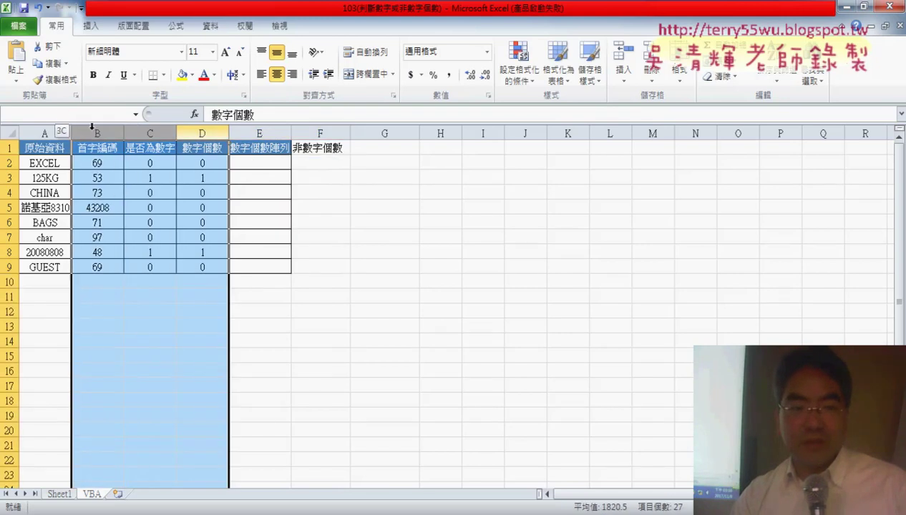
right_click(121, 193)
left_click(159, 310)
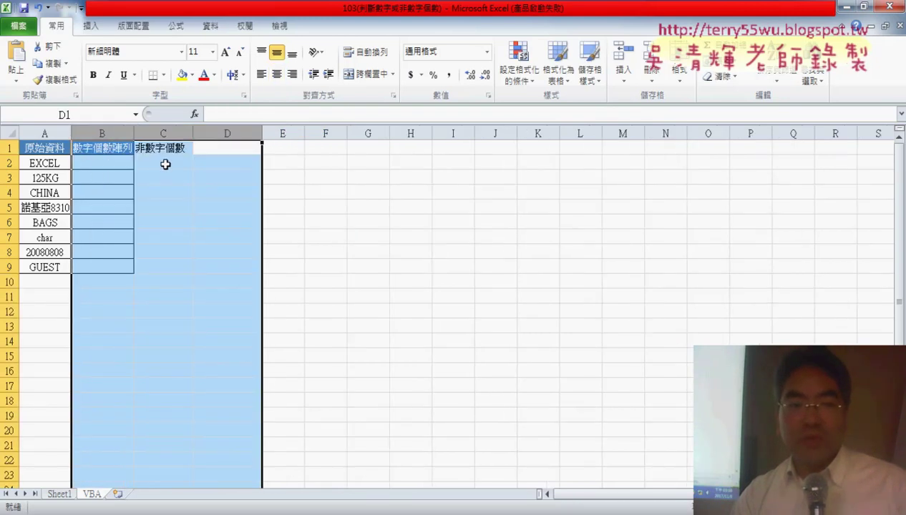
- Remove 陣列 from the B1 header so it reads 數字個數
left_click(202, 146)
double_click(115, 148)
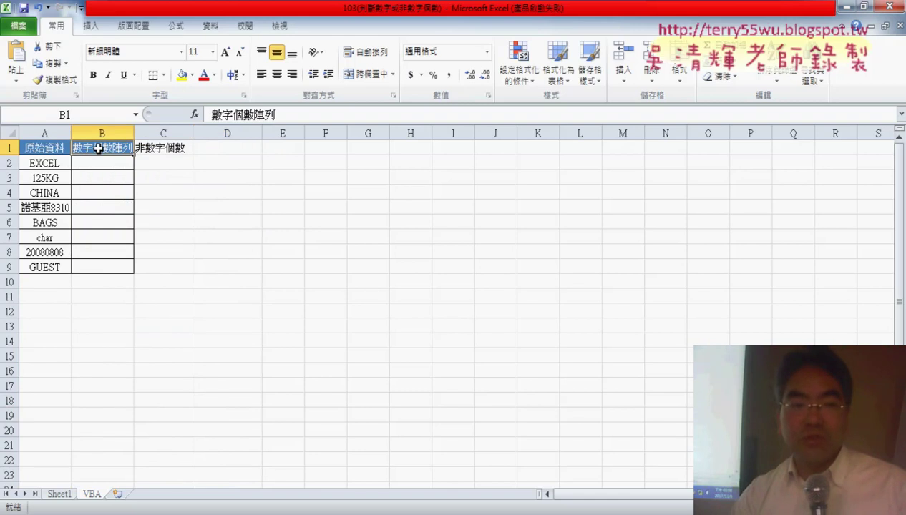
left_click_drag(114, 148, 138, 149)
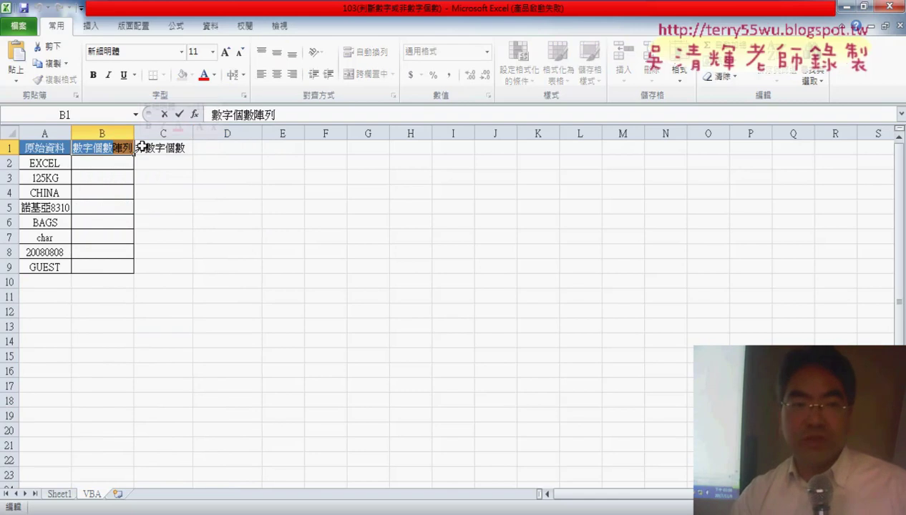
key("Delete")
left_click(158, 149)
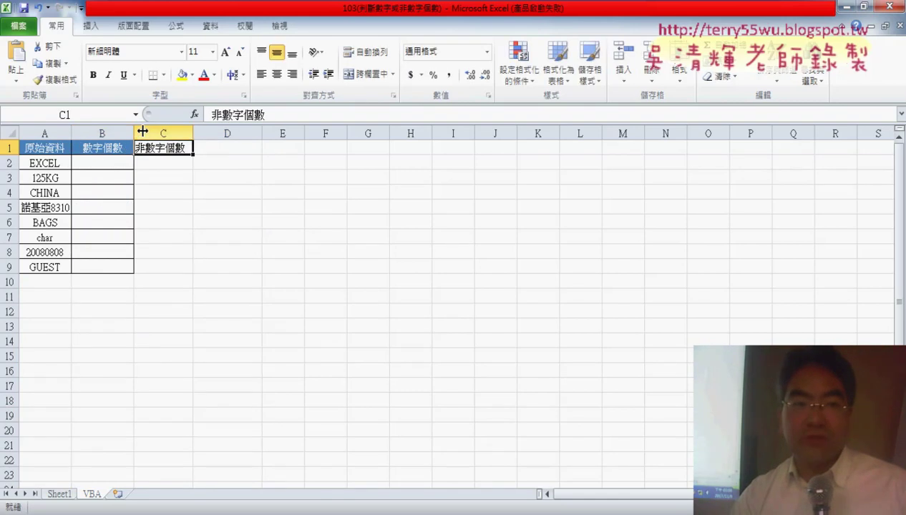
- Narrow column B and enter the header 留下數字 in D1
left_click_drag(134, 133, 119, 134)
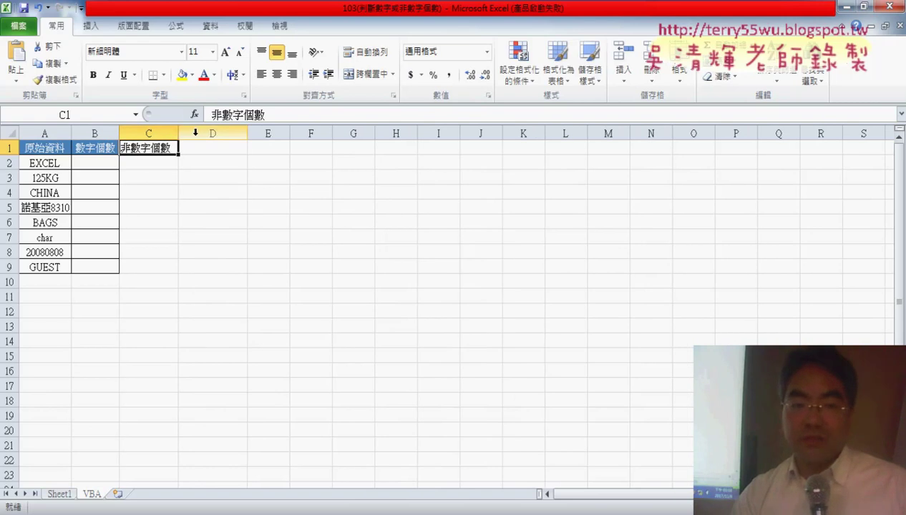
left_click(225, 152)
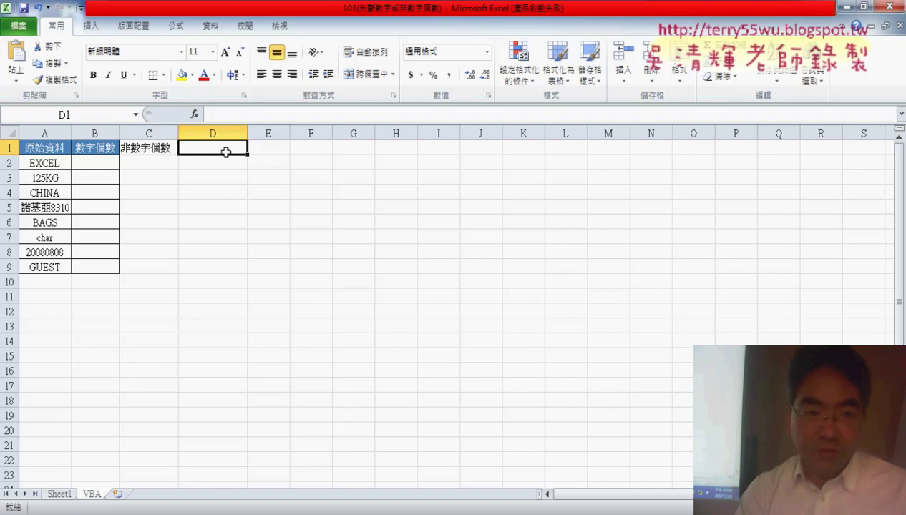
type("le")
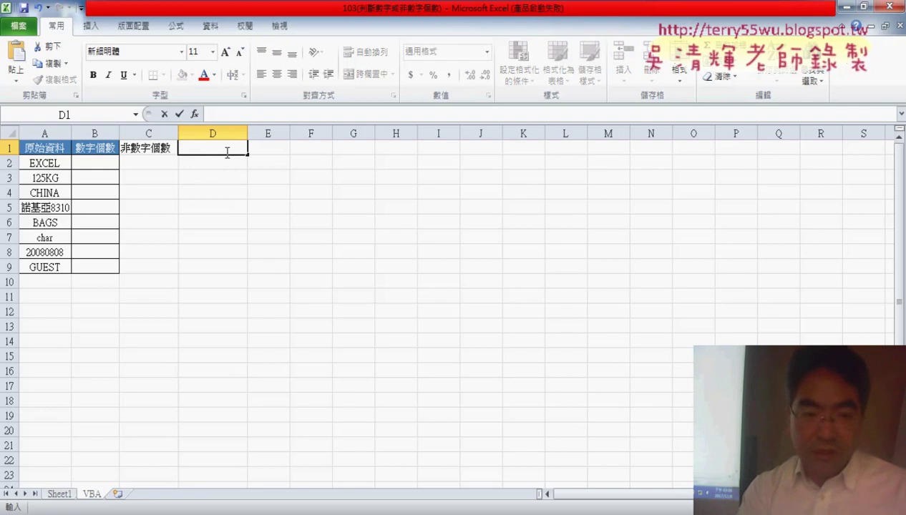
type("ㄌㄧˊㄒ")
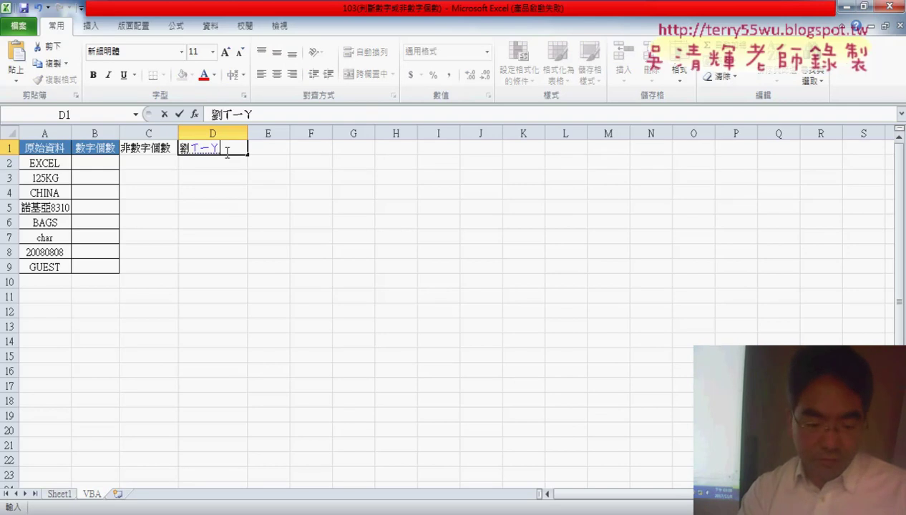
type("ˋ")
key("Return")
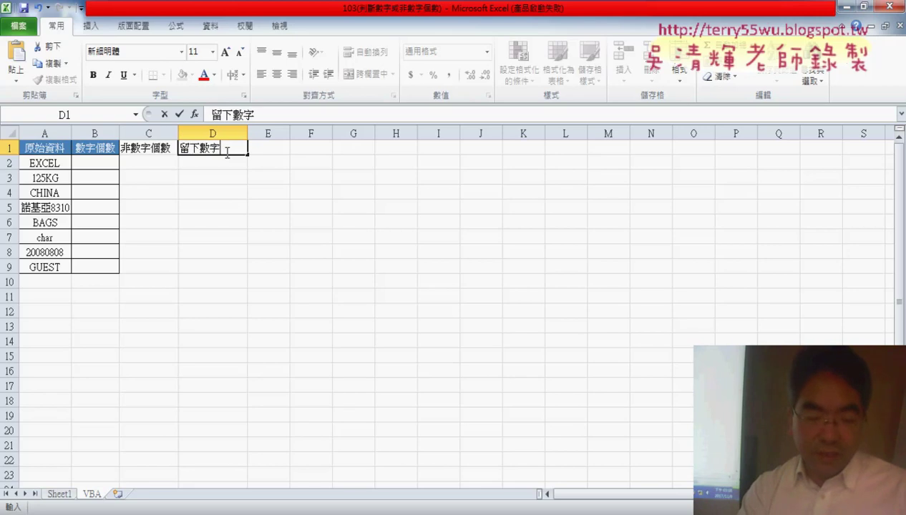
key("Tab")
- Enter the headers 留下英文 in E1 and 留下中文 in F1
type("ㄌㄧㄡ")
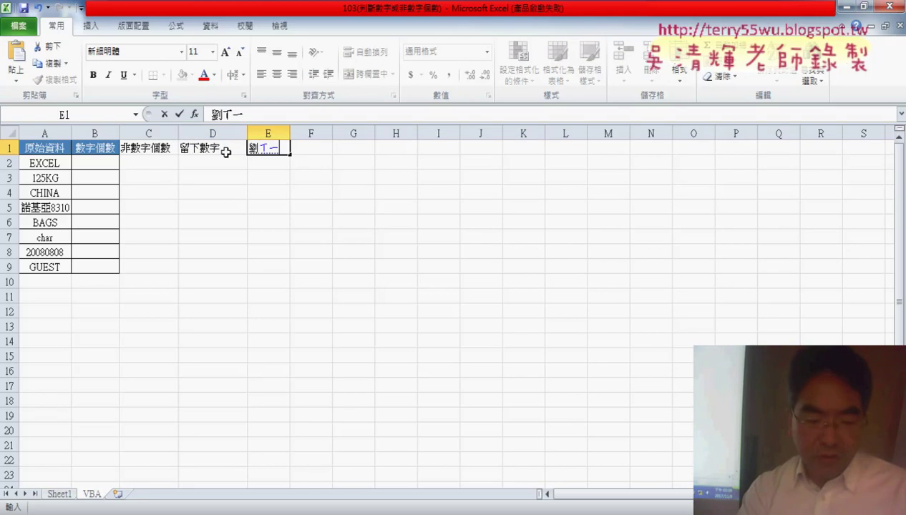
type("ˋㄧㄣˊ")
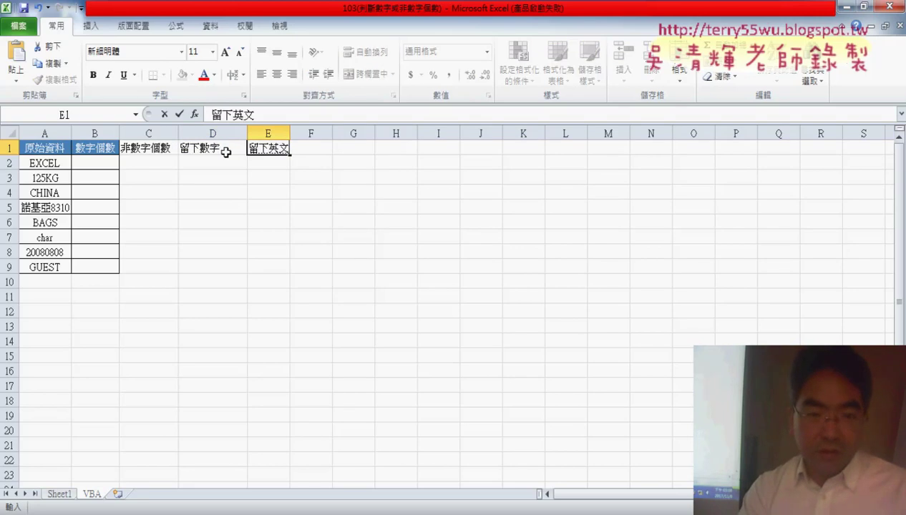
key("Return")
key("Tab")
type("ㄉㄧㄡ")
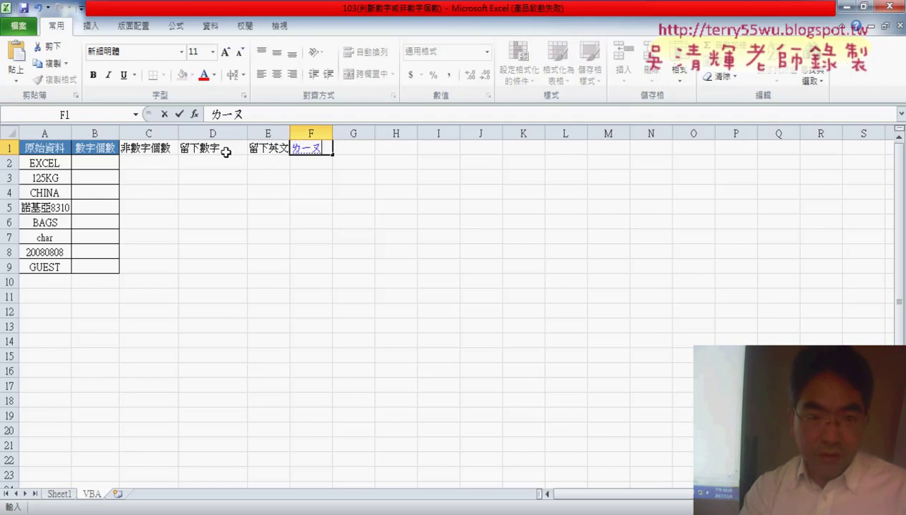
type("ˊㄒㄧˋㄓㄨㄥ ㄨ")
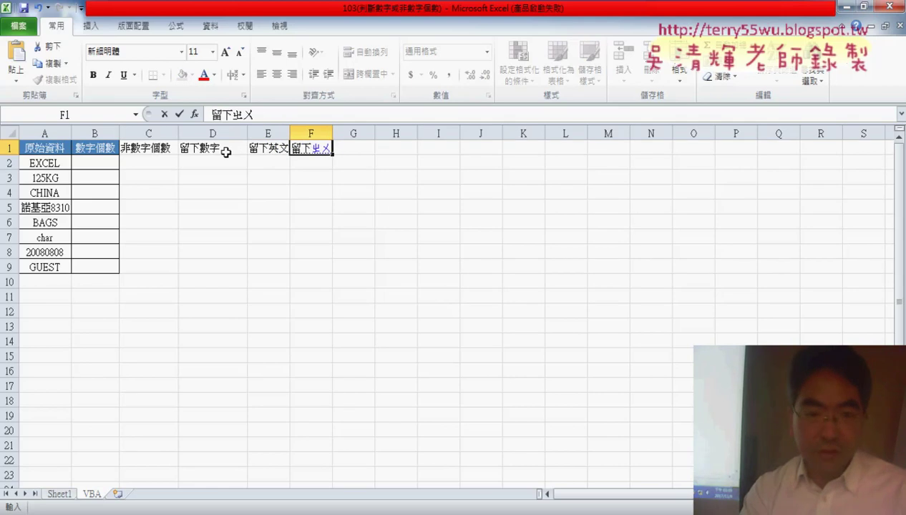
type("ㄣˊ")
key("Return")
key("Return")
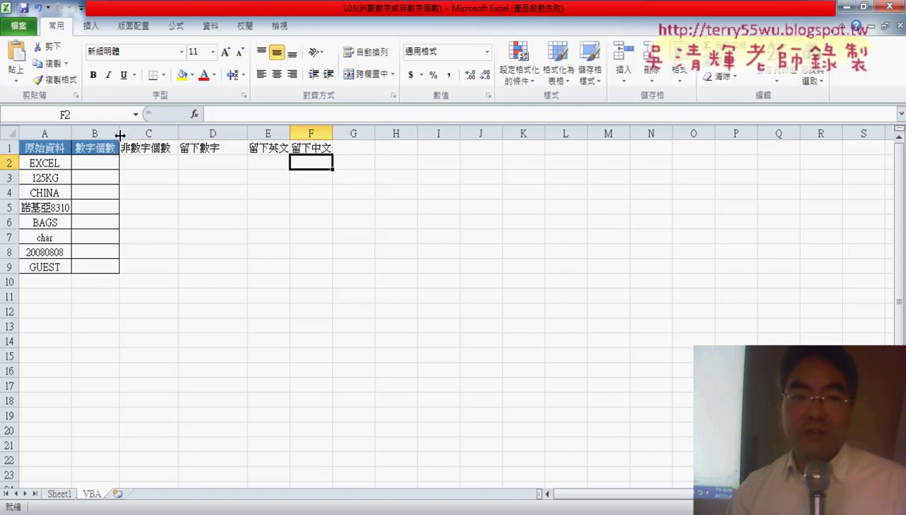
- Resize columns B and D, then Format Paint B1's blue header style onto C1:F1
left_click_drag(120, 133, 134, 134)
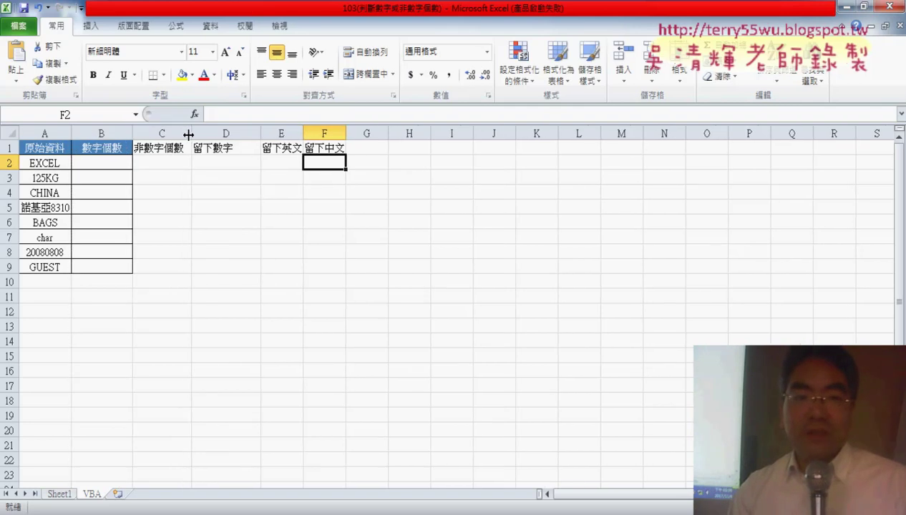
mouse_move(260, 134)
left_mouse_down()
mouse_move(239, 134)
mouse_move(335, 132)
left_mouse_up()
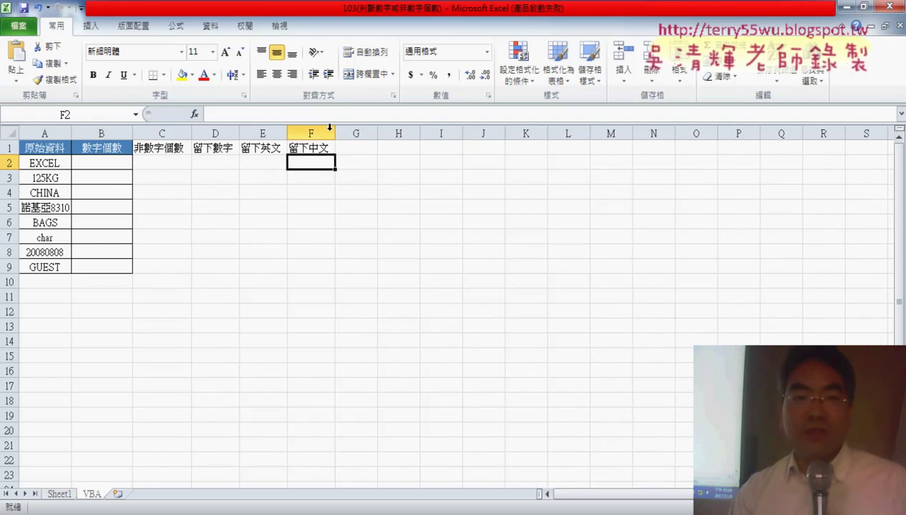
left_click(113, 149)
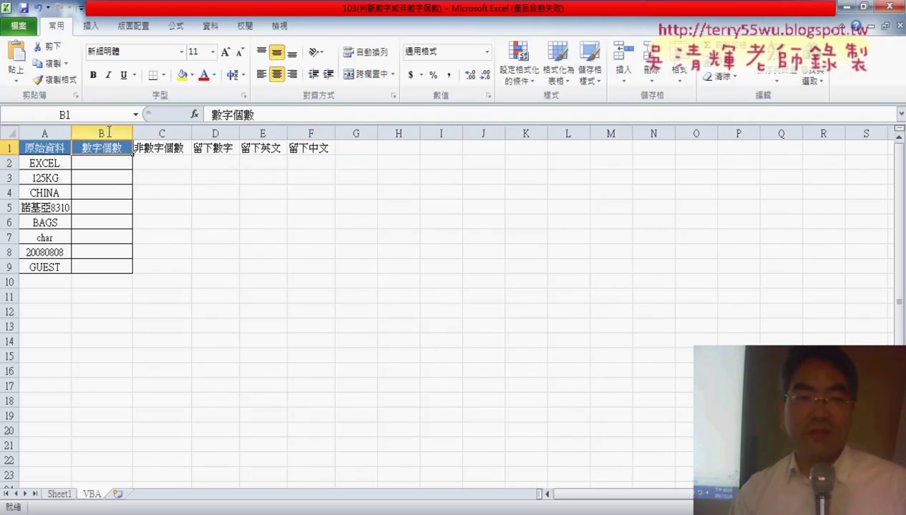
left_click(60, 80)
left_click_drag(141, 147, 315, 148)
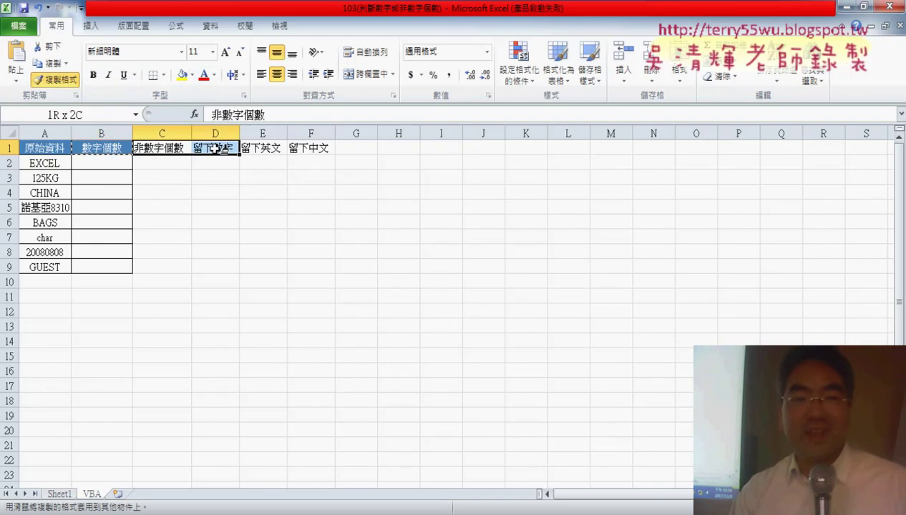
left_click(408, 187)
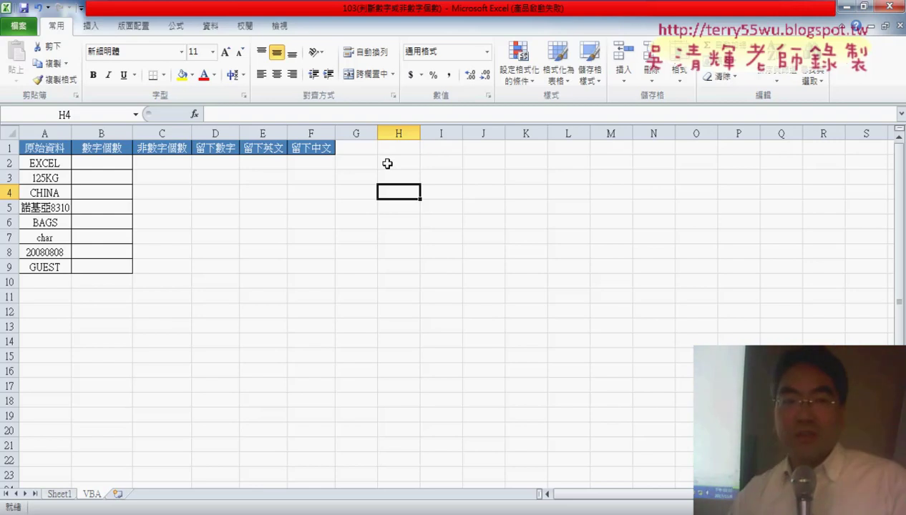
left_click(112, 164)
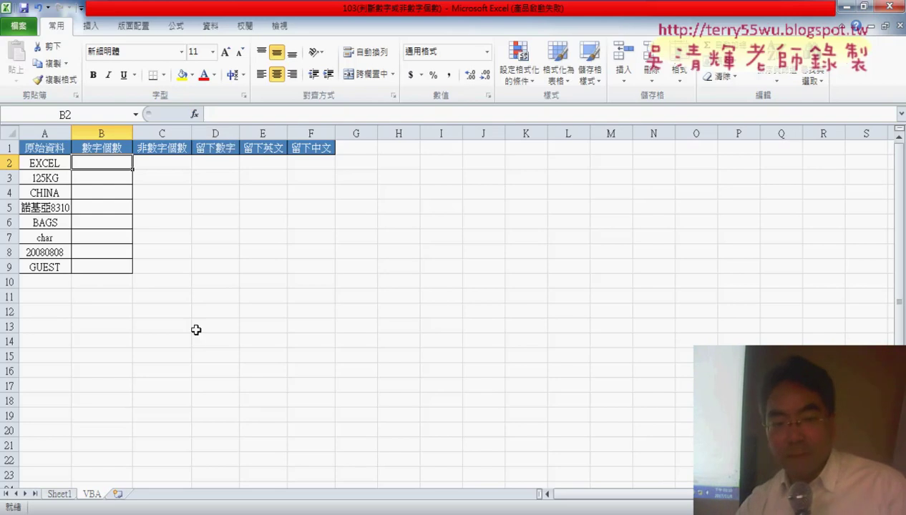
left_click(58, 494)
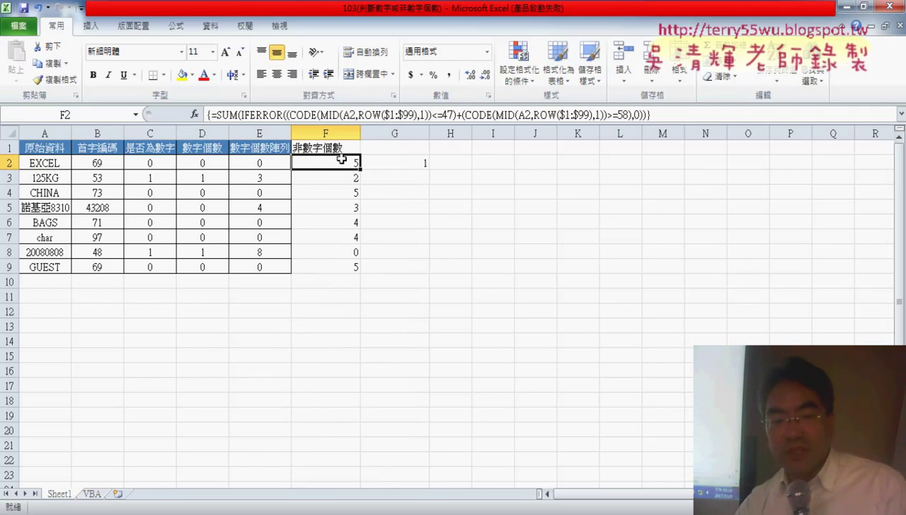
left_click(92, 495)
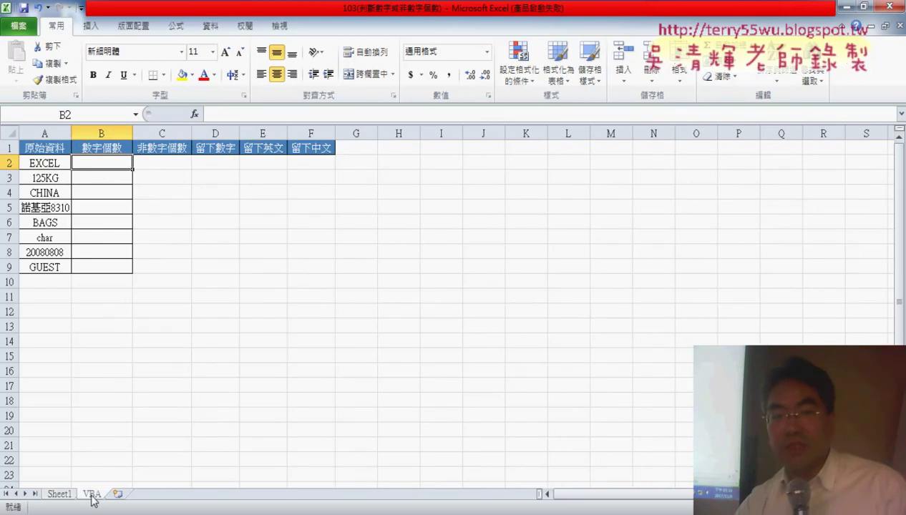
left_click(153, 163)
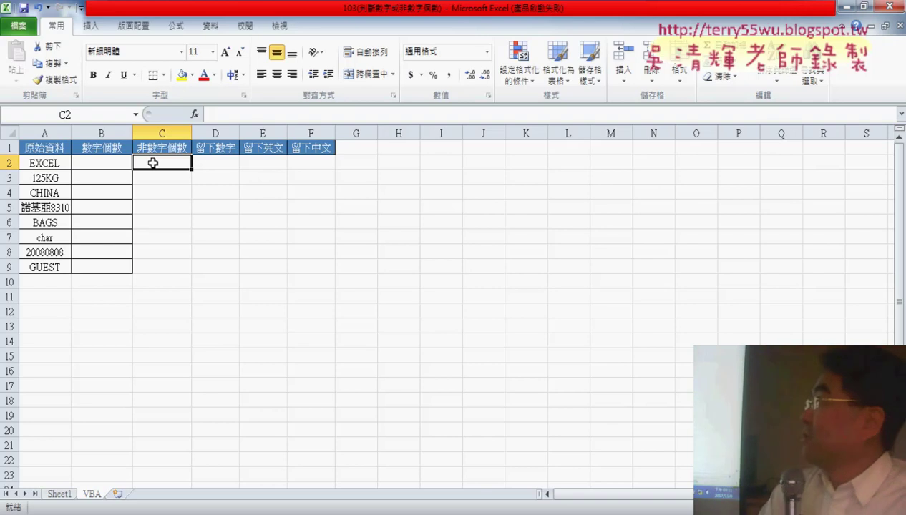
- Select cell A2, then return to the PowerPoint ASCII編碼 code table slide
left_click(45, 163)
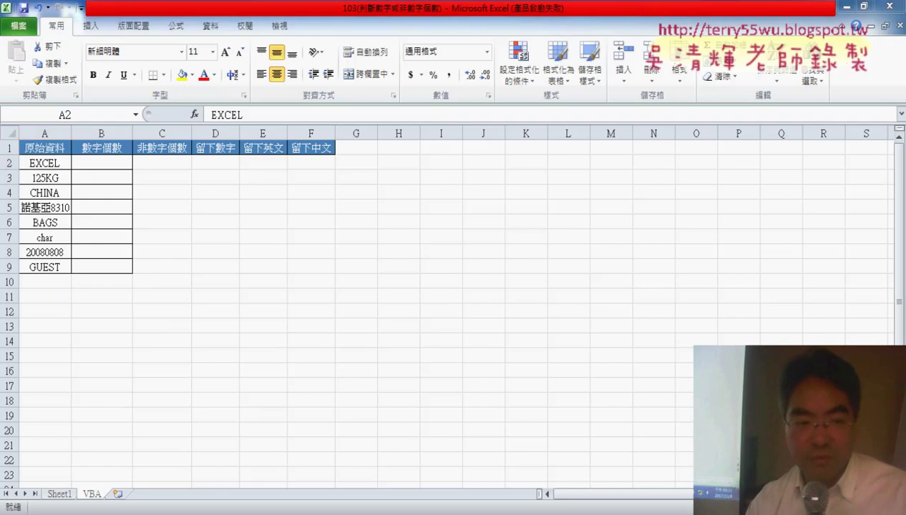
left_click(179, 443)
- Move down the slide thumbnails past slide 44 to slide 45, VBA部分
scroll(8, 364, "down", 5)
scroll(8, 364, "down", 5)
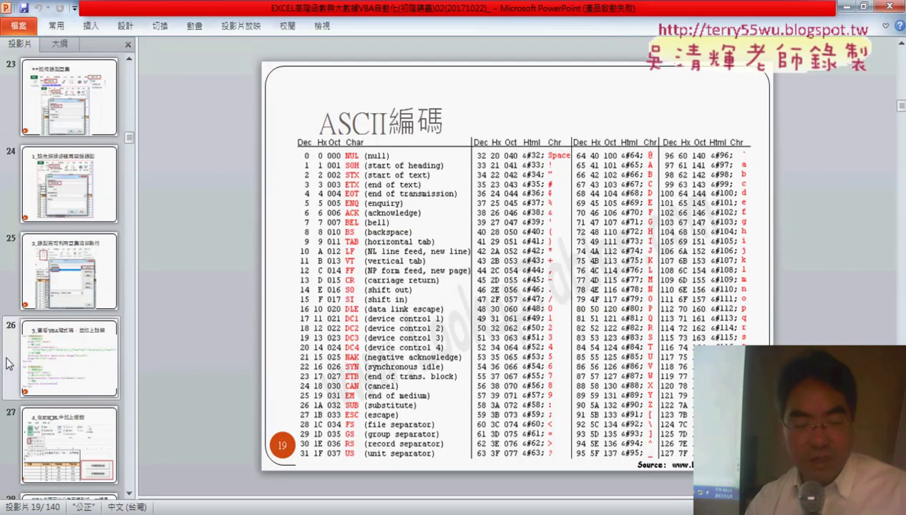
scroll(8, 364, "down", 5)
scroll(6, 363, "down", 5)
scroll(7, 364, "down", 2)
scroll(6, 364, "down", 2)
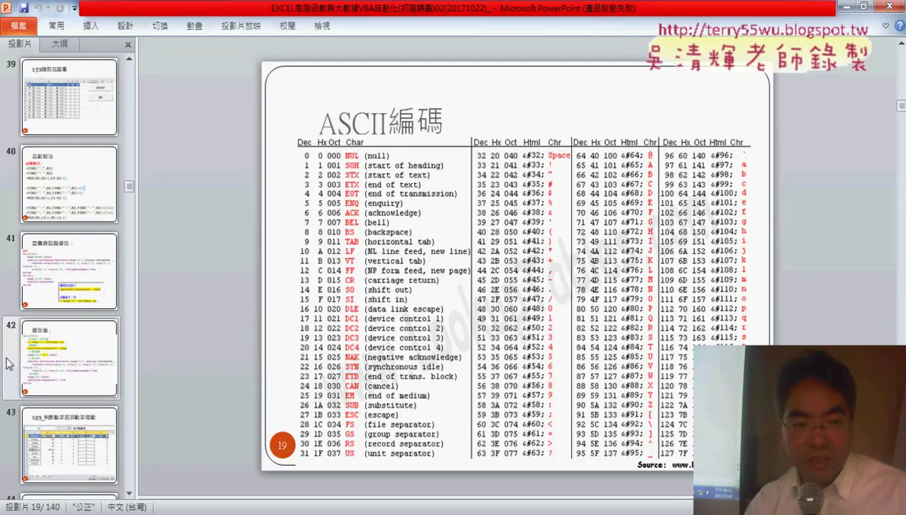
scroll(9, 364, "down", 2)
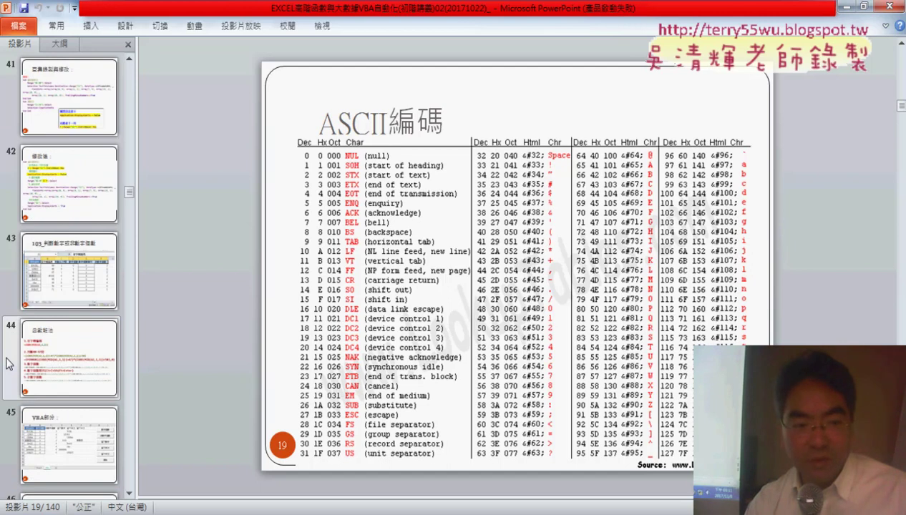
left_click(70, 373)
left_click(86, 449)
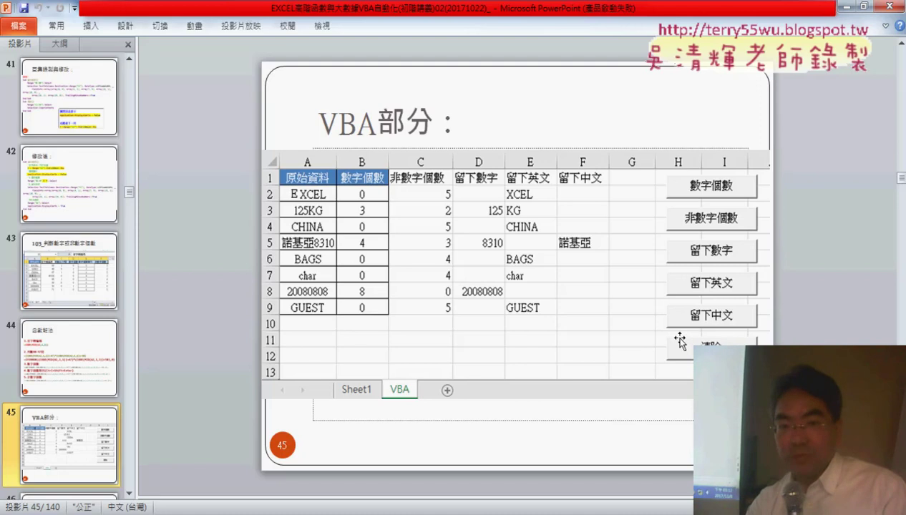
- Review the 數字個數, 非數字個數, 留下數字, 留下英文 and 留下中文 code slides, ending on slide 46
key("Page_Down")
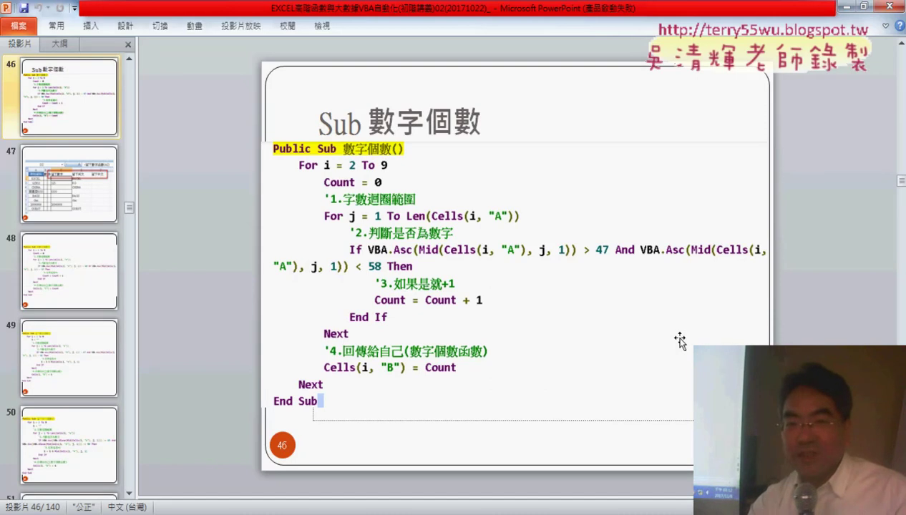
key("Page_Down")
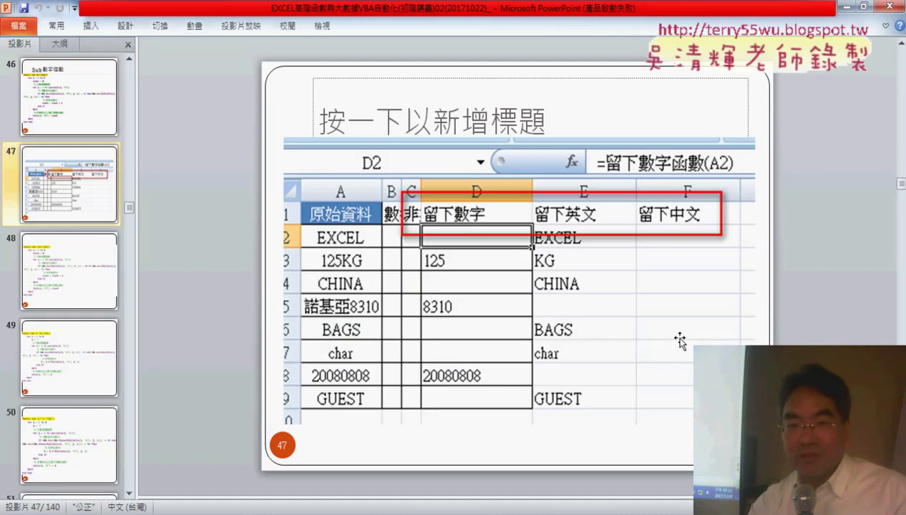
key("Page_Down")
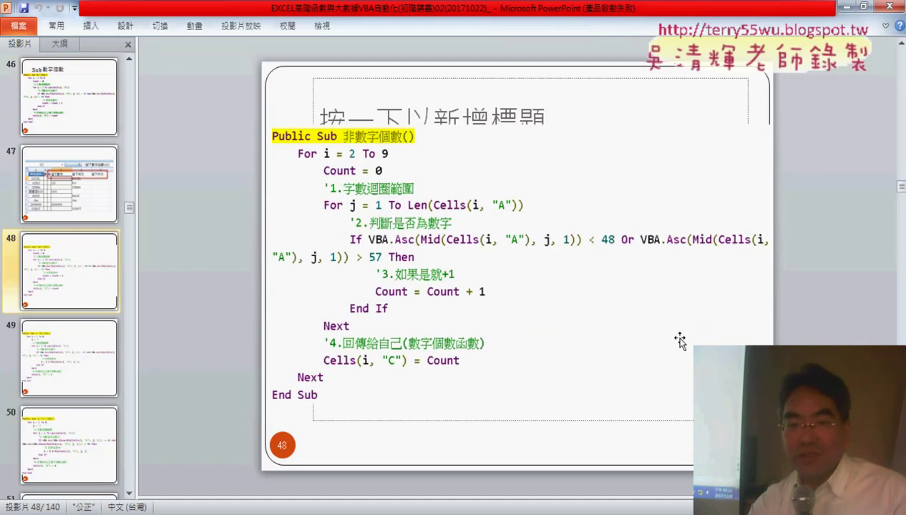
key("Page_Down")
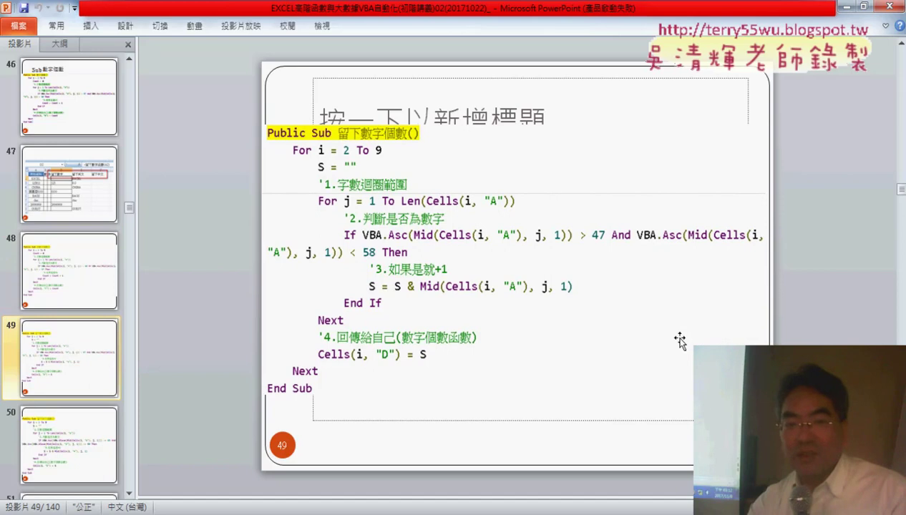
key("Page_Down")
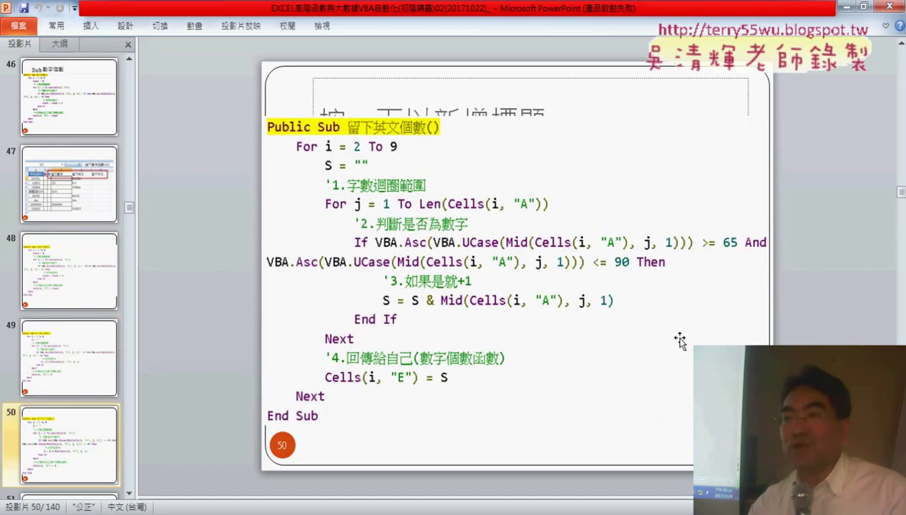
key("Page_Down")
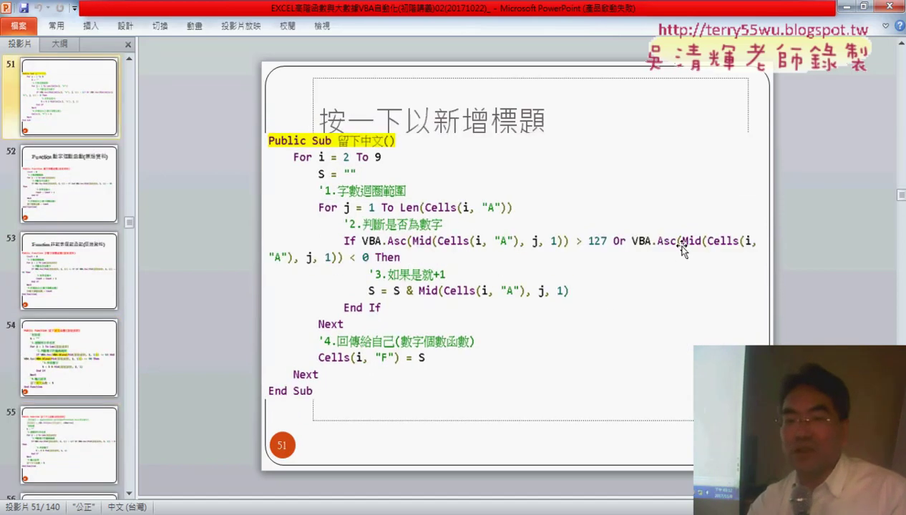
key("Page_Up")
key("Page_Up")
key("Page_Up")
key("Page_Up")
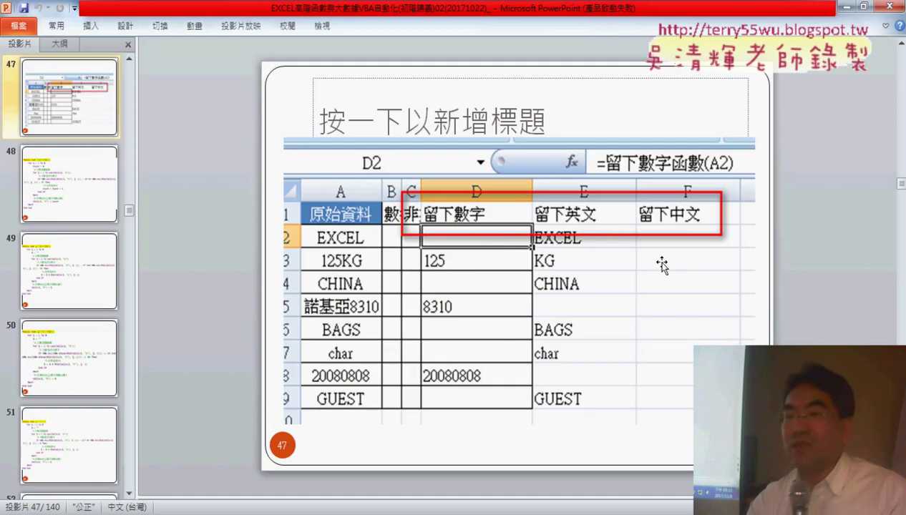
key("Page_Up")
key("Page_Up")
key("Page_Down")
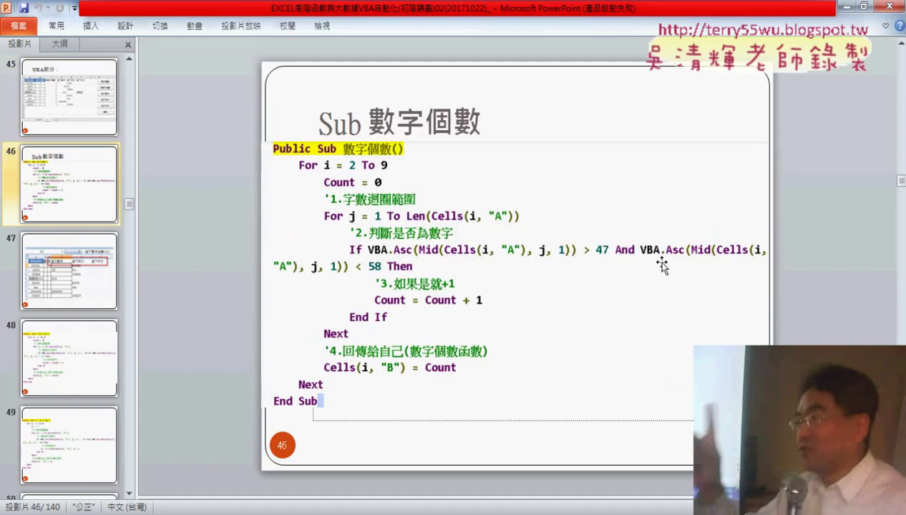